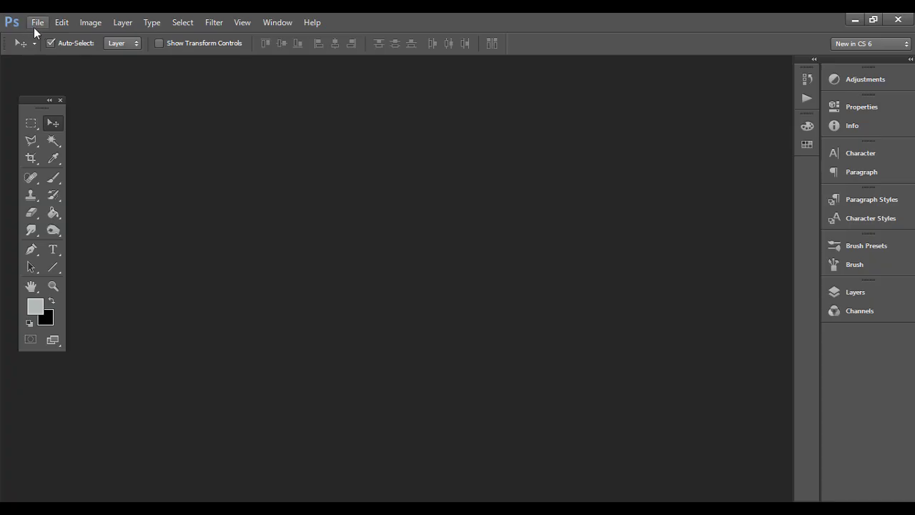
Step: Create a blank white 800 × 600 document from the Web preset
click(36, 22)
click(45, 34)
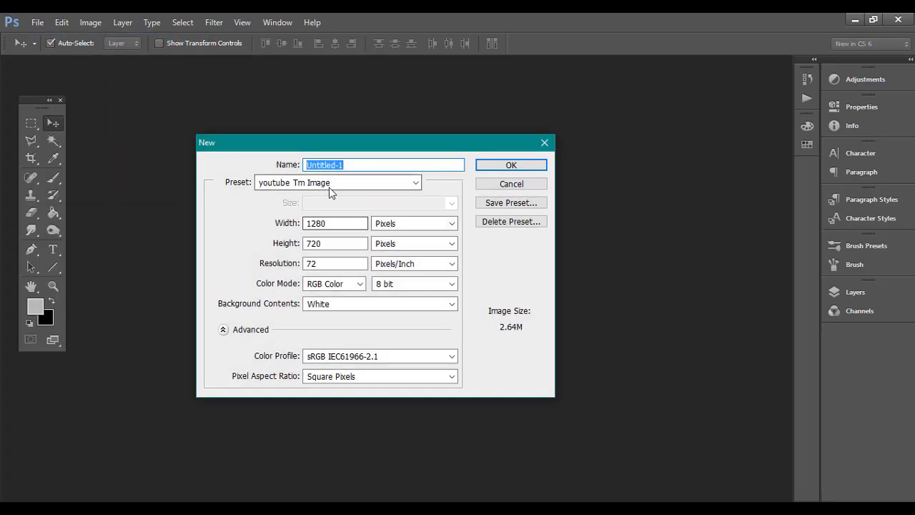
click(386, 183)
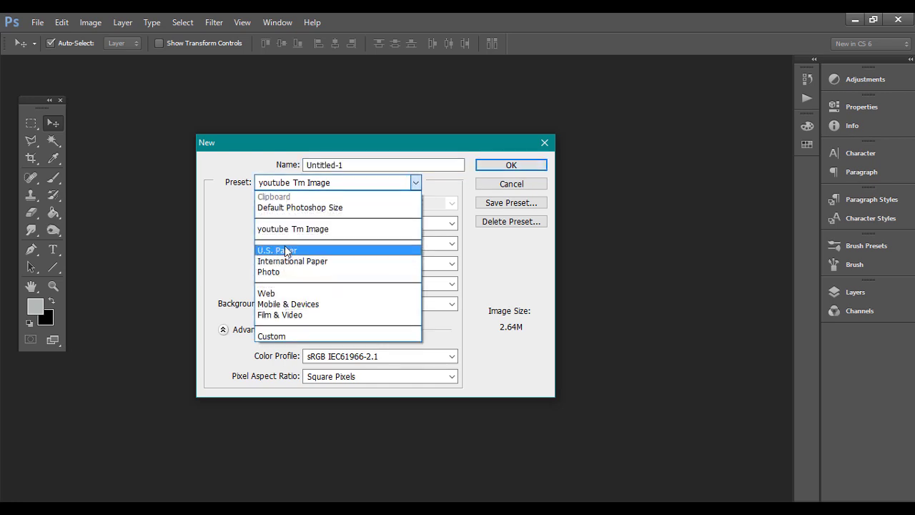
click(287, 293)
click(511, 173)
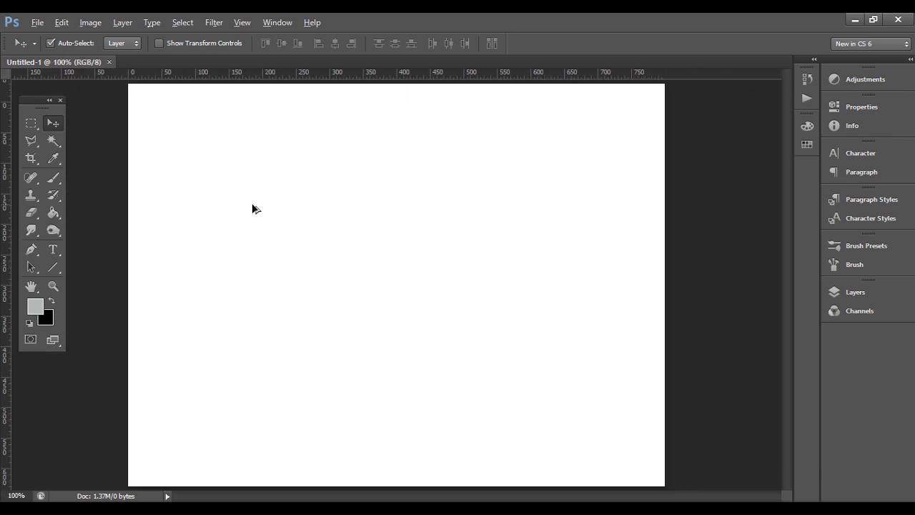
Step: Add a new empty layer and marquee-select a small square on the fitted canvas
click(856, 292)
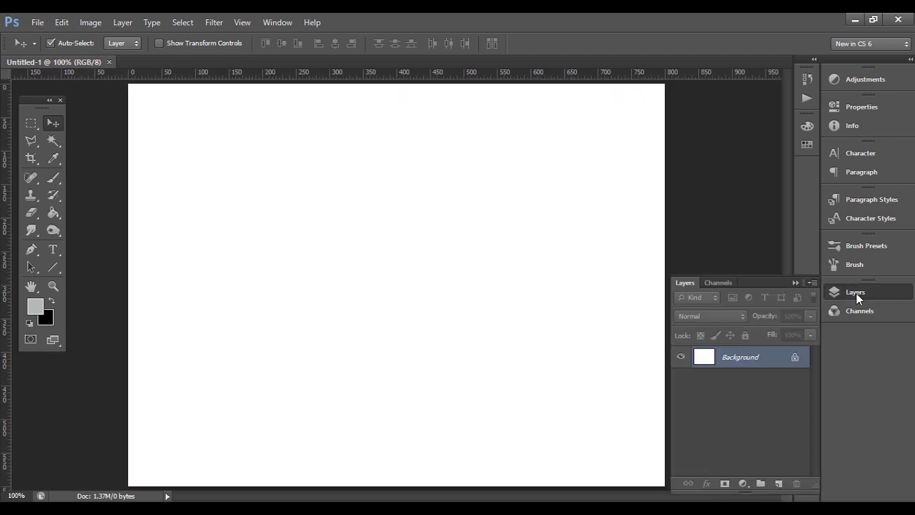
click(778, 484)
click(31, 123)
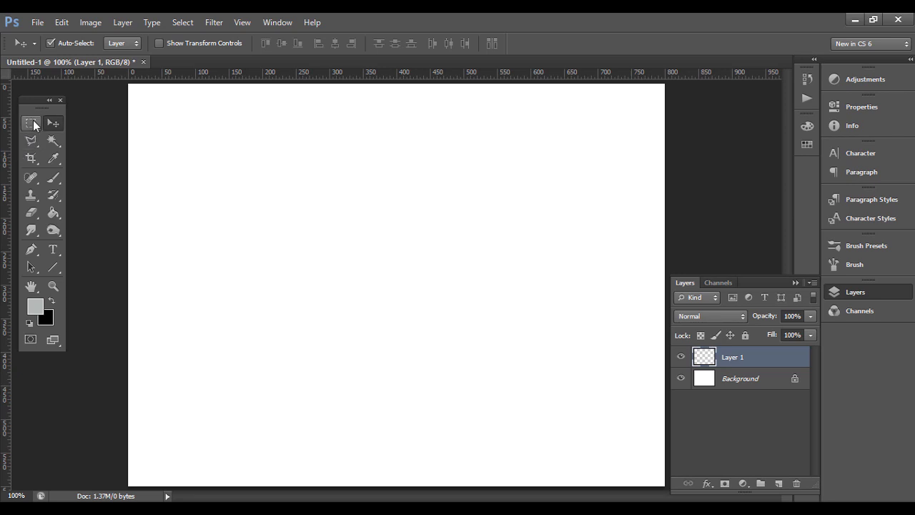
key(ctrl+0)
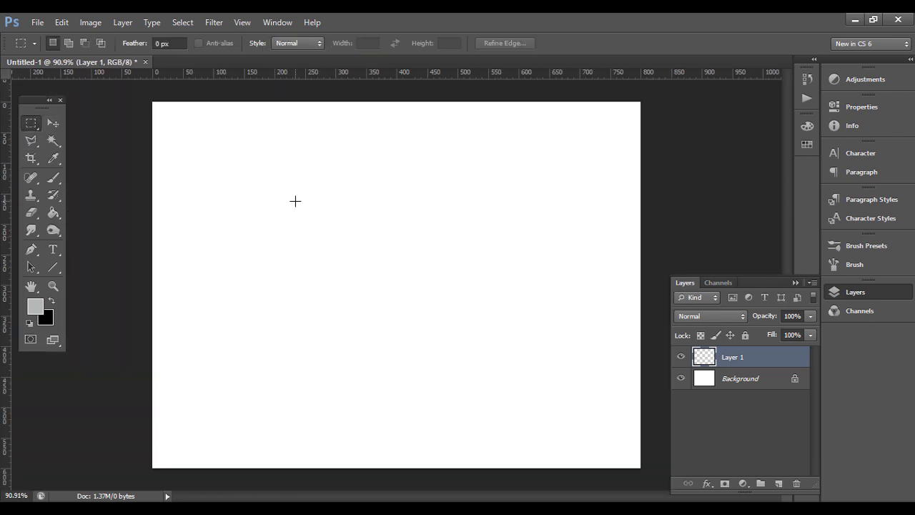
drag(295, 195, 322, 220)
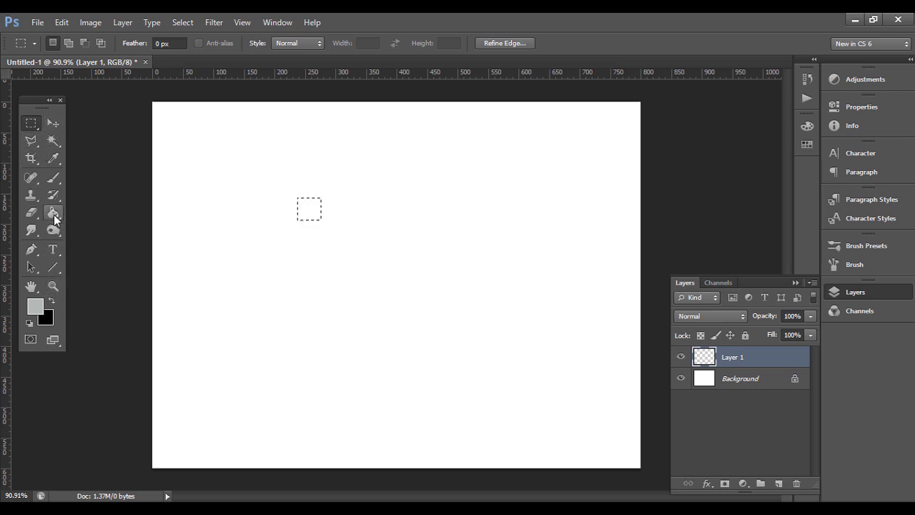
Step: Fill the square with light grey, deselect it, and zoom in
click(54, 213)
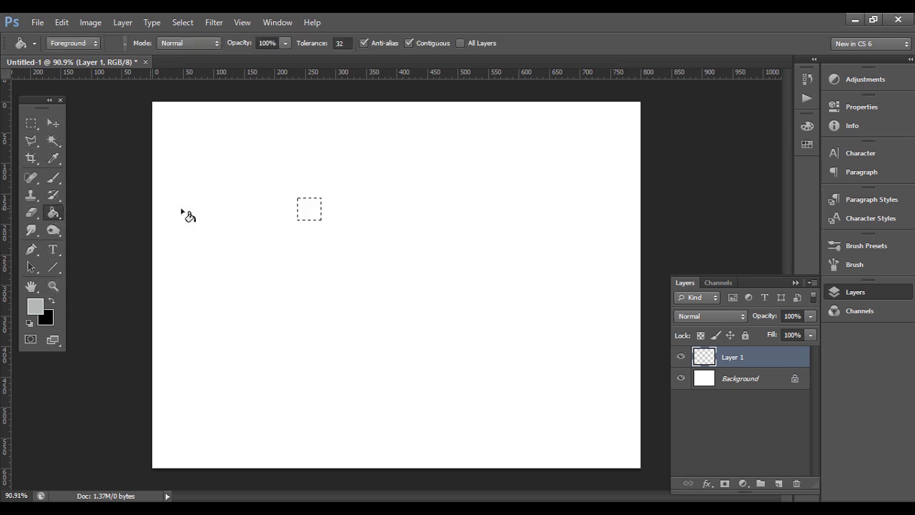
click(311, 211)
key(ctrl+d)
scroll(312, 214, up, 5)
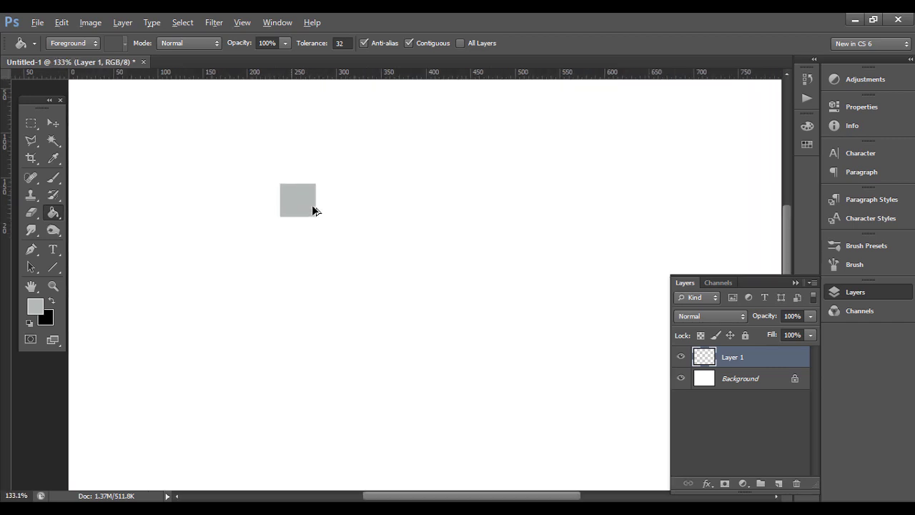
click(54, 179)
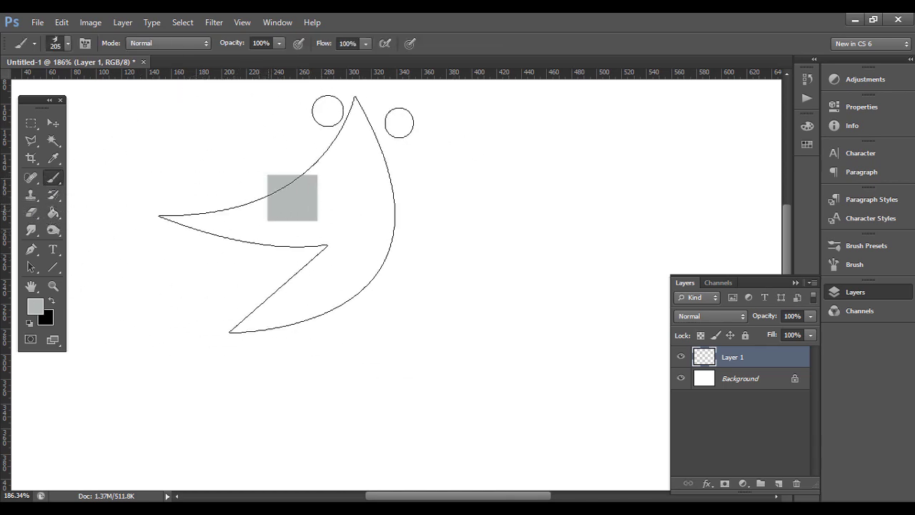
Step: Set the brush to a hard round tip at 33 px
right_click(336, 216)
scroll(400, 341, up, 2)
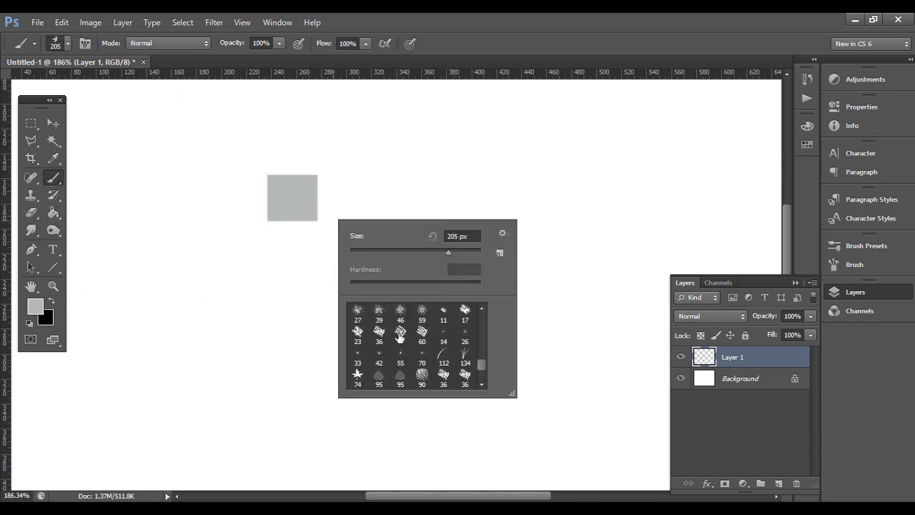
scroll(399, 338, up, 2)
scroll(397, 333, up, 2)
scroll(394, 327, up, 2)
scroll(394, 327, up, 2)
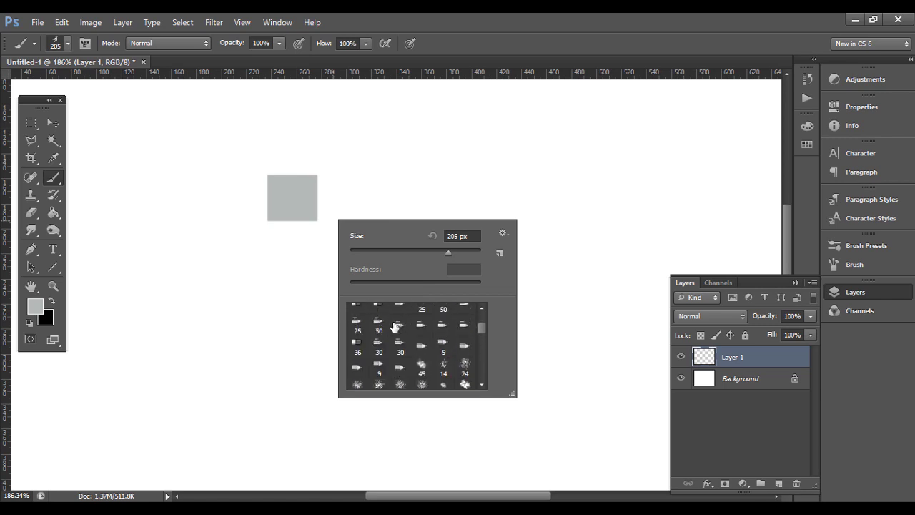
scroll(395, 324, up, 2)
scroll(397, 320, up, 1)
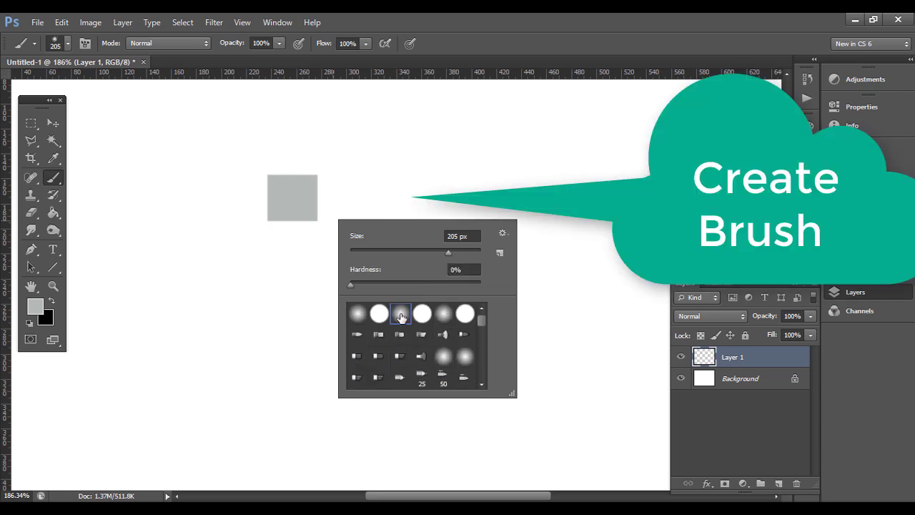
click(379, 313)
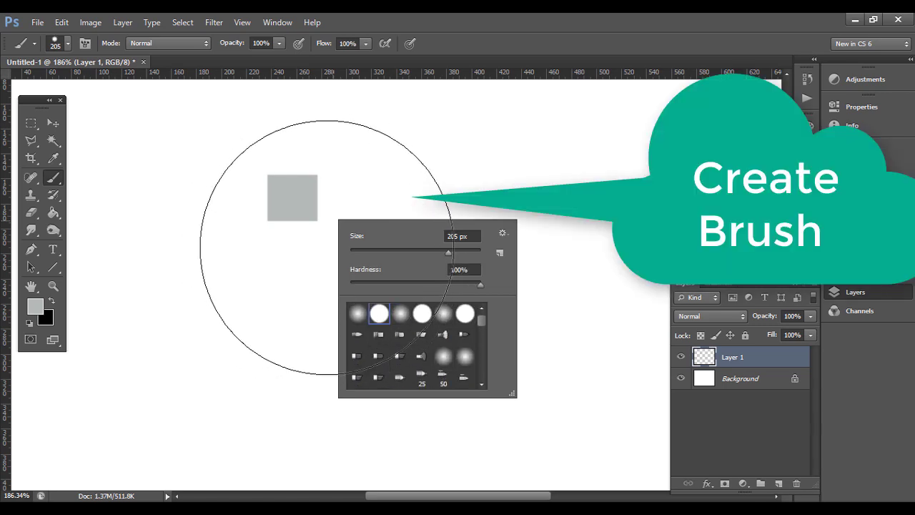
drag(449, 253, 411, 252)
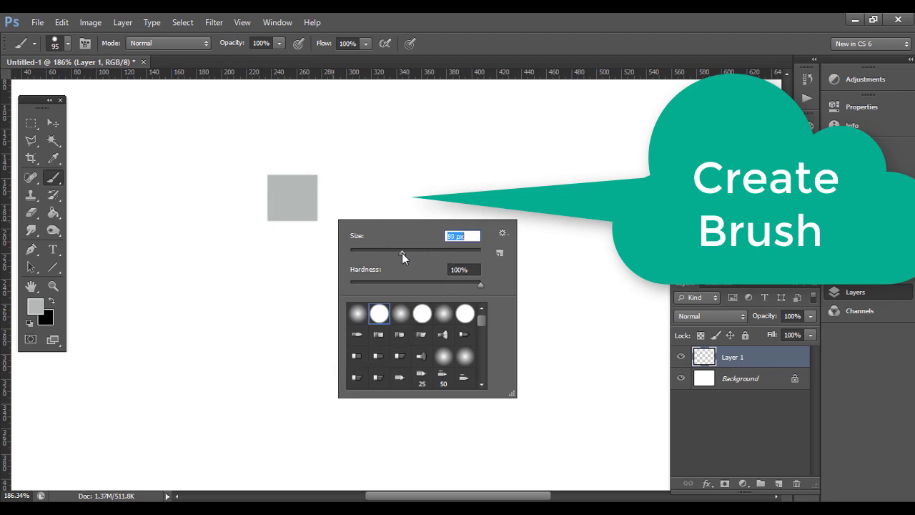
drag(371, 253, 372, 253)
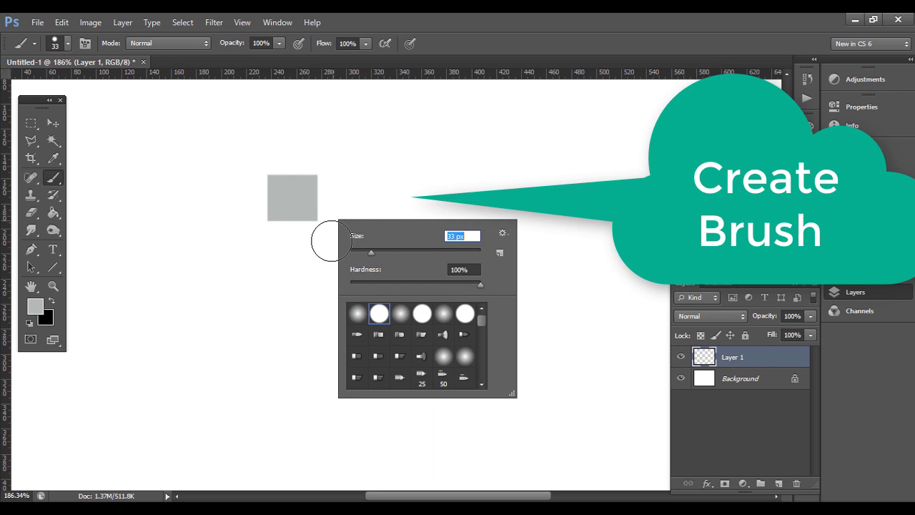
Step: Paint a grey dot on each of the square's four corners
click(325, 174)
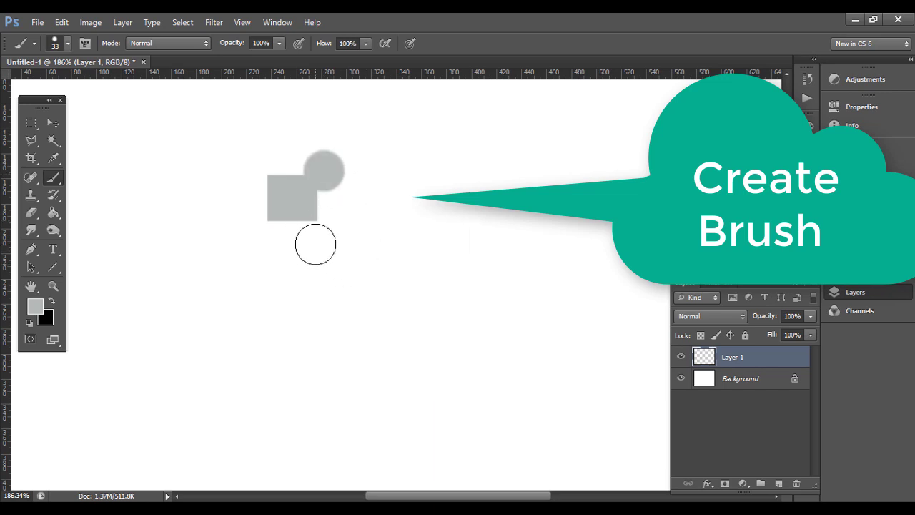
click(326, 234)
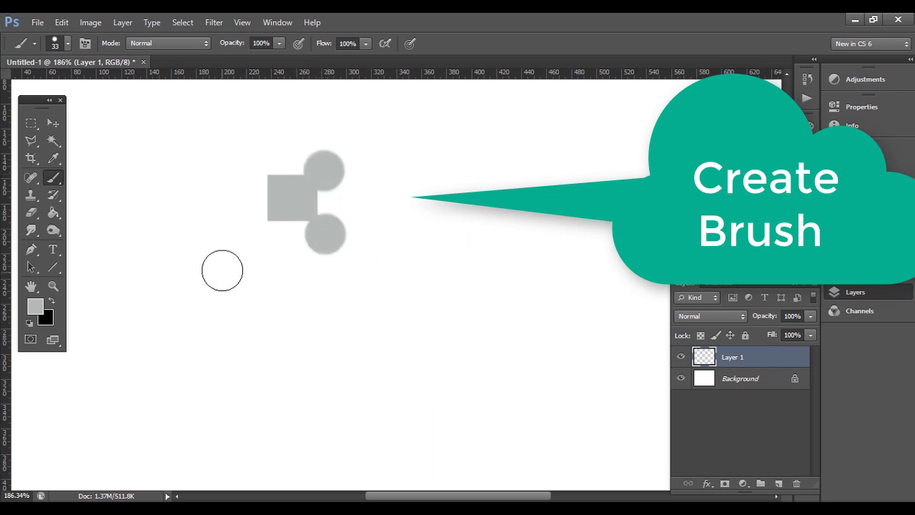
click(259, 230)
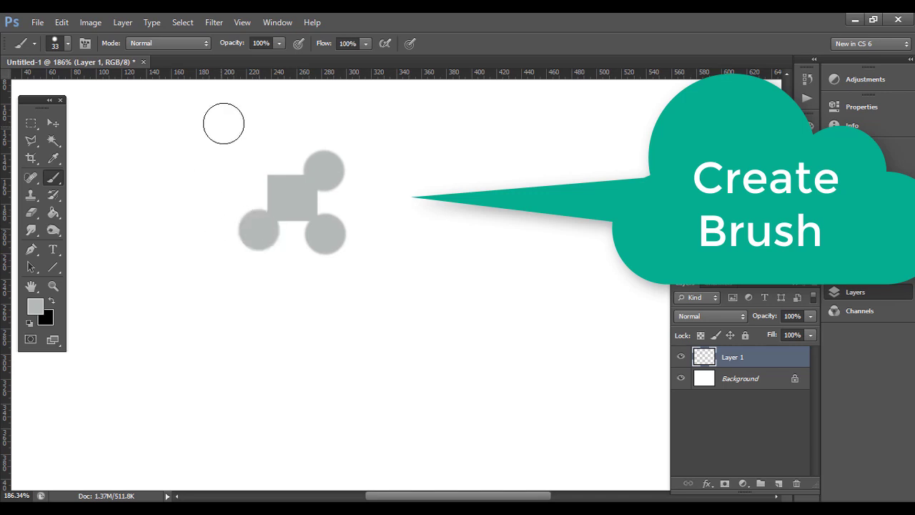
click(257, 163)
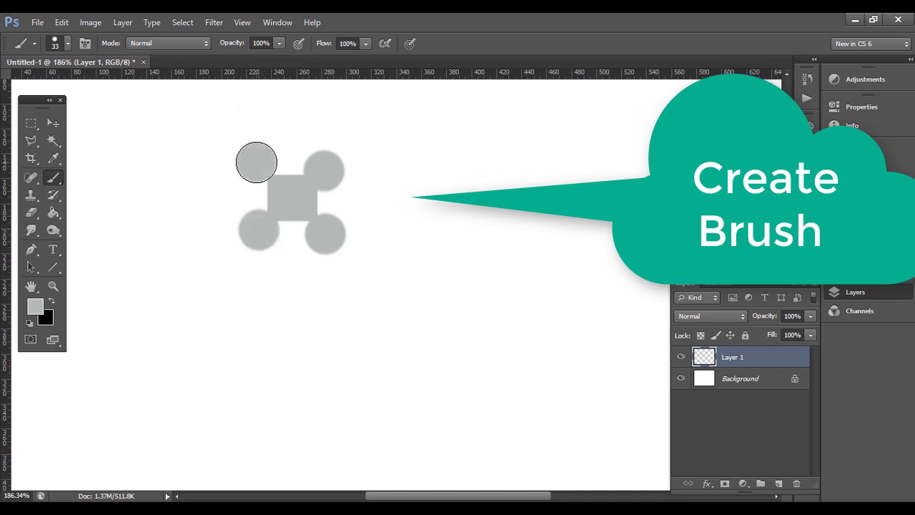
click(55, 126)
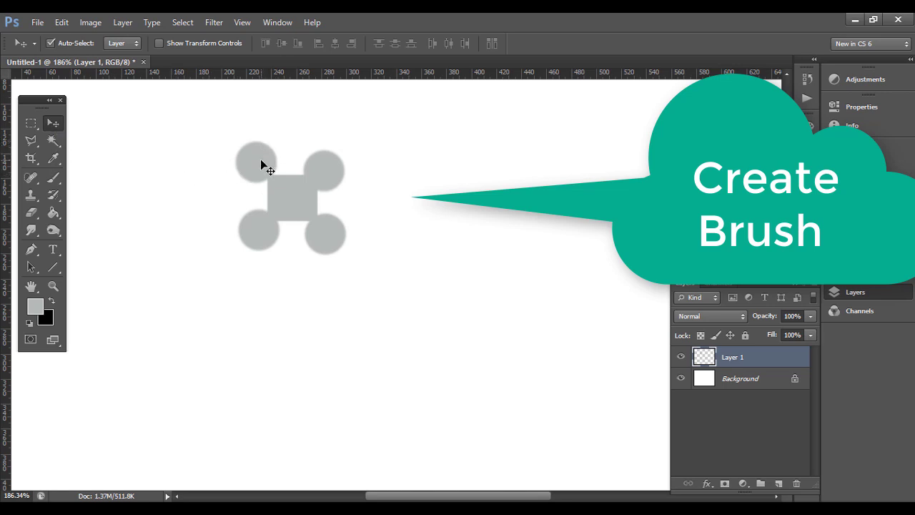
Step: Define the four-lobed grey shape as a 93 px brush preset named 'my Brush'
click(61, 24)
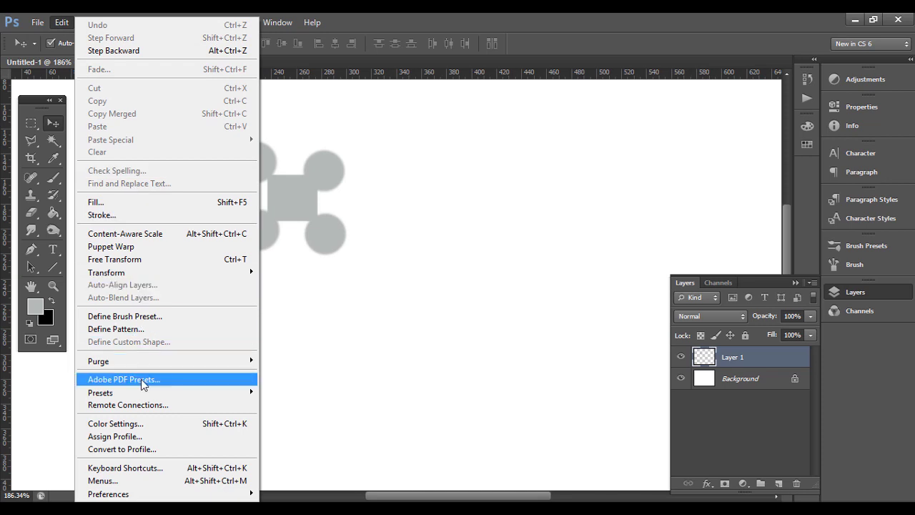
mouse_move(100, 393)
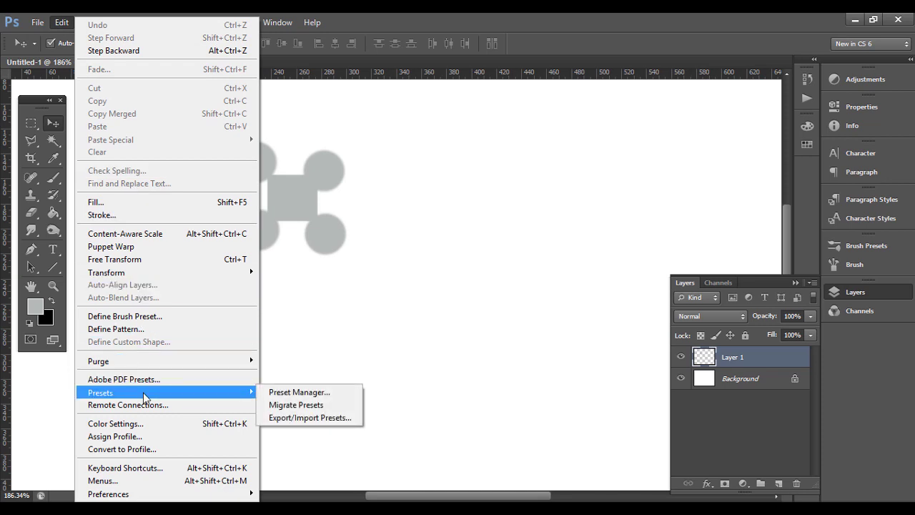
click(124, 316)
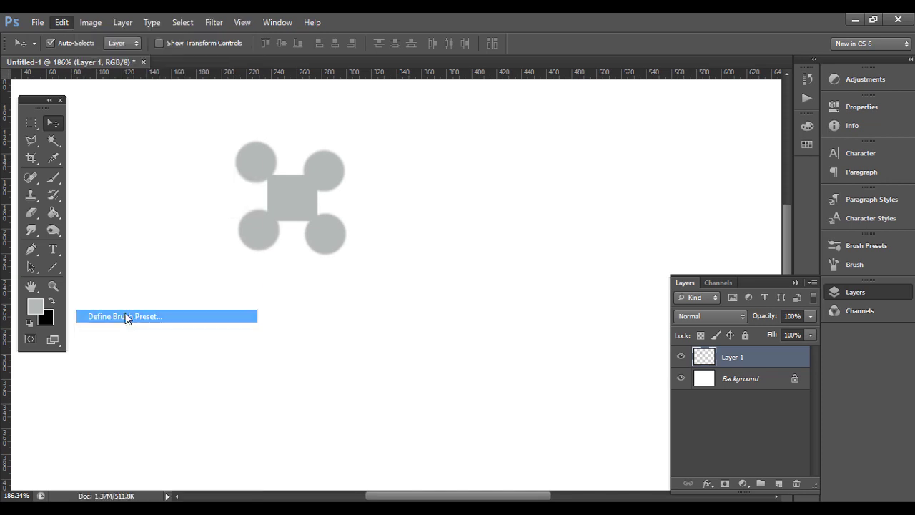
drag(442, 268, 503, 197)
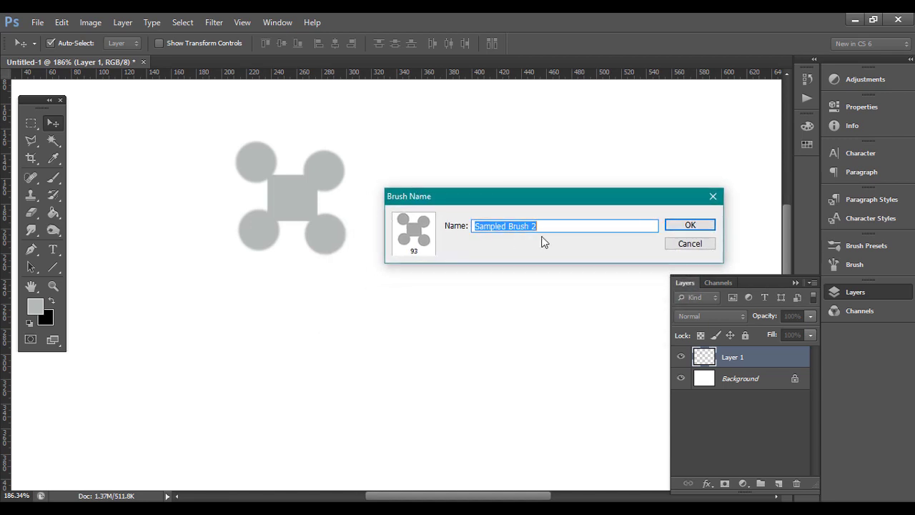
text(my Brush)
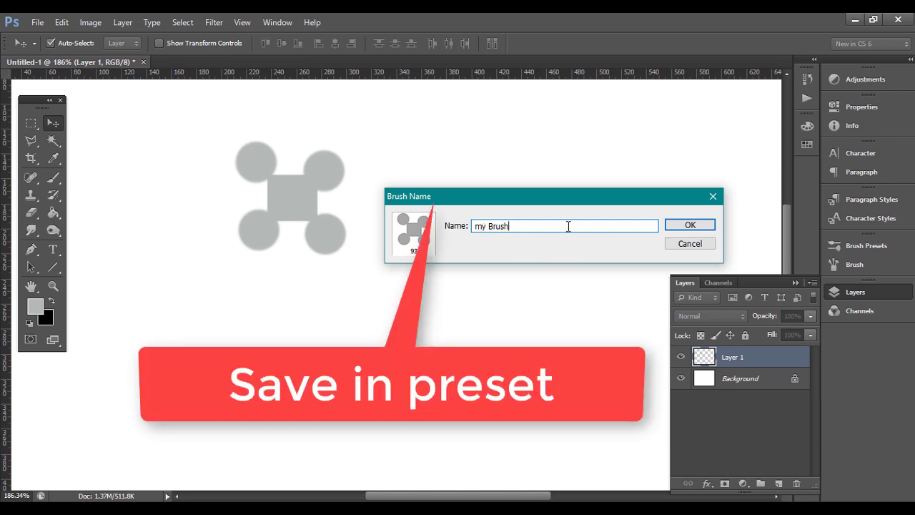
click(690, 224)
scroll(304, 202, down, 1)
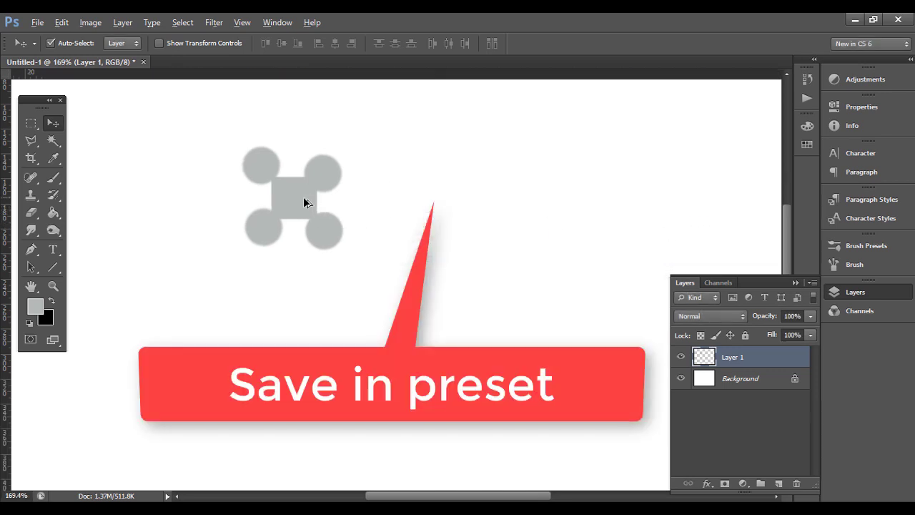
scroll(284, 189, up, 1)
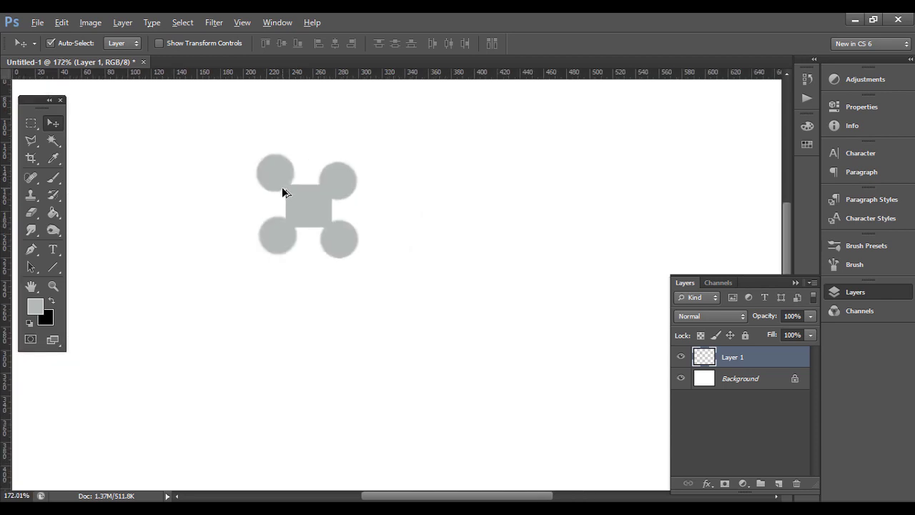
Step: Deselect Layer 1 and create a second blank 800 × 600 document, Untitled-2
click(140, 125)
click(37, 22)
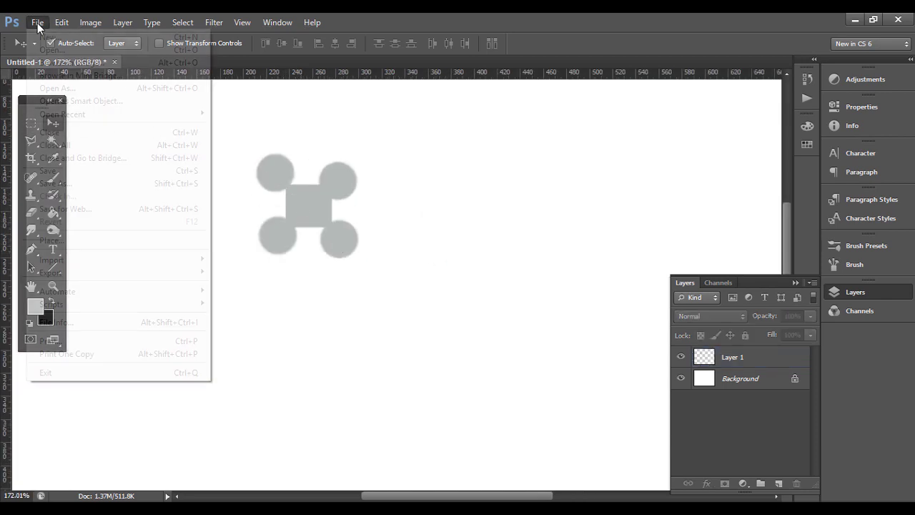
click(42, 35)
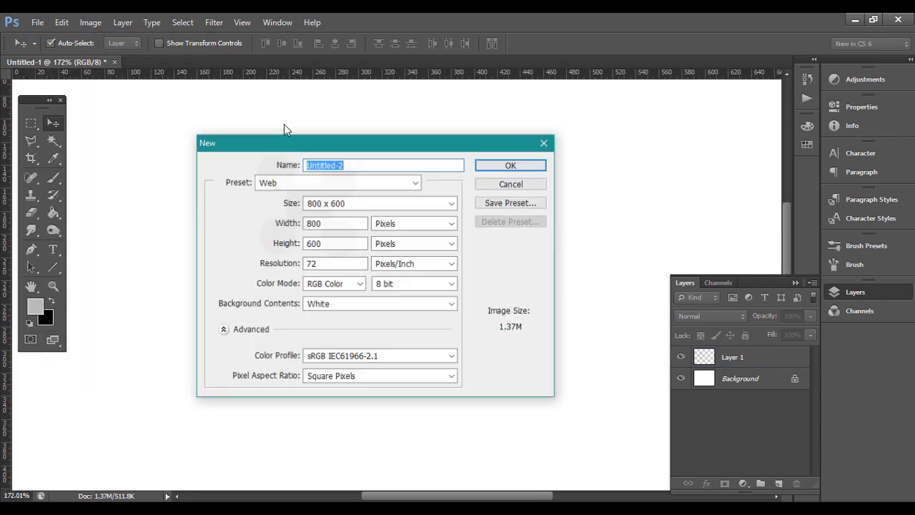
click(509, 167)
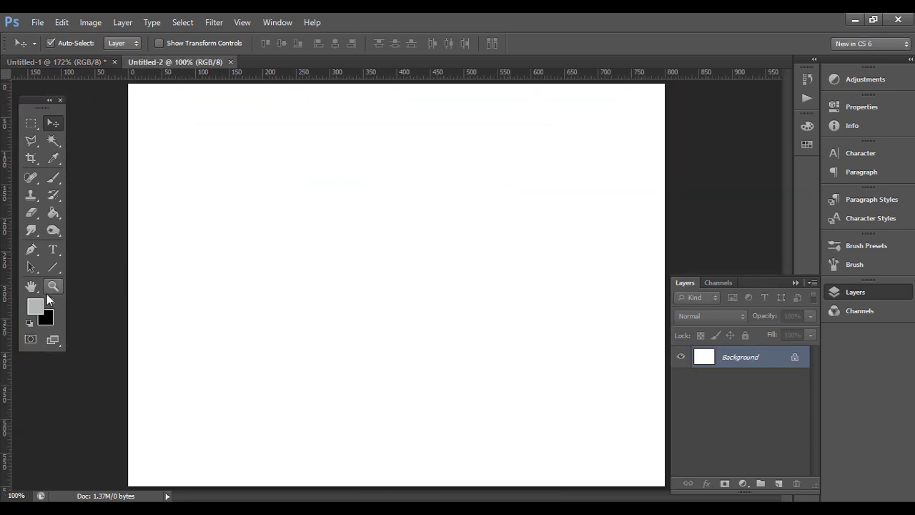
Step: Set the foreground colour to dark green 096d54
click(35, 306)
click(719, 212)
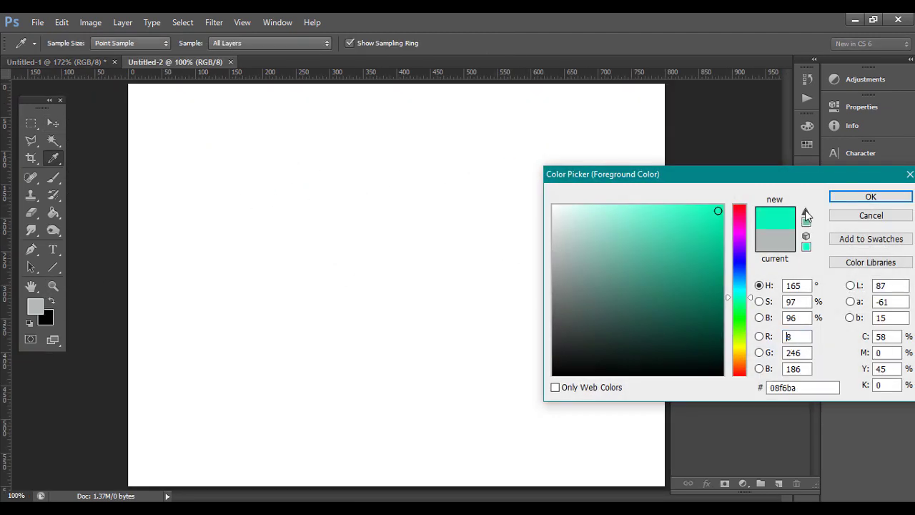
click(709, 302)
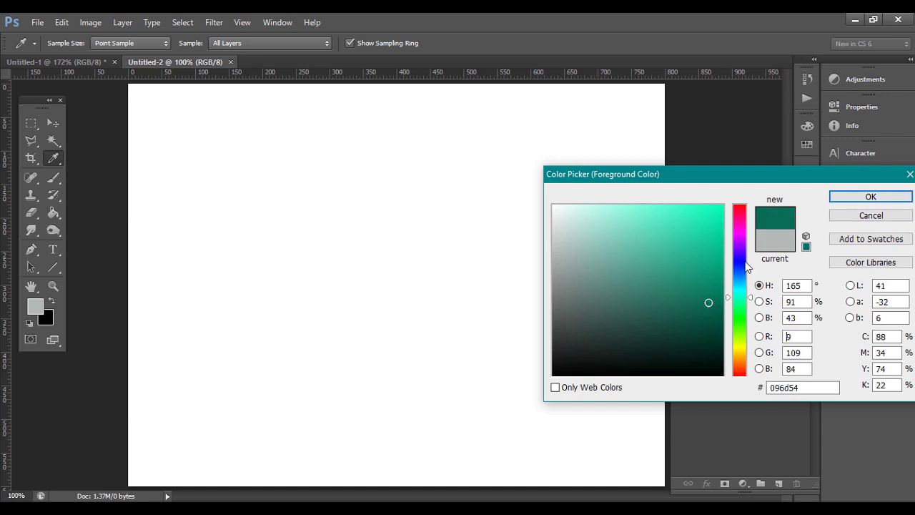
click(871, 196)
key(v)
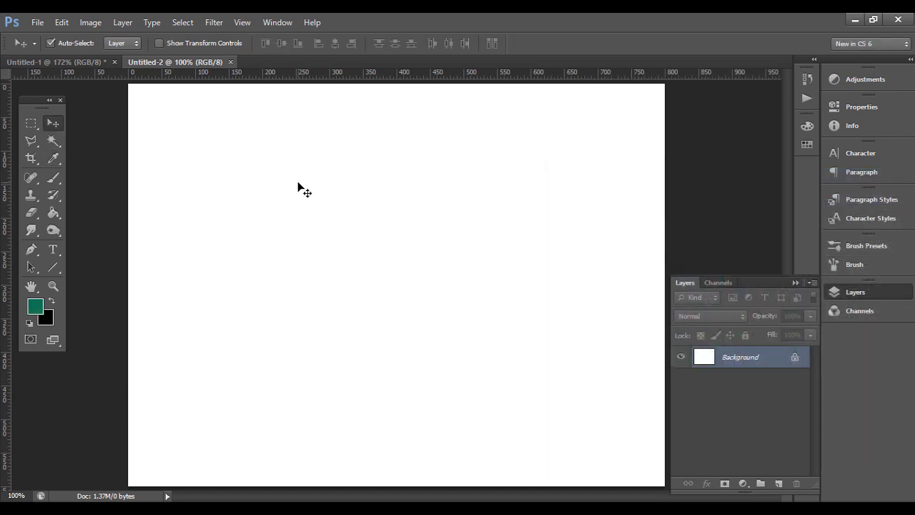
click(53, 178)
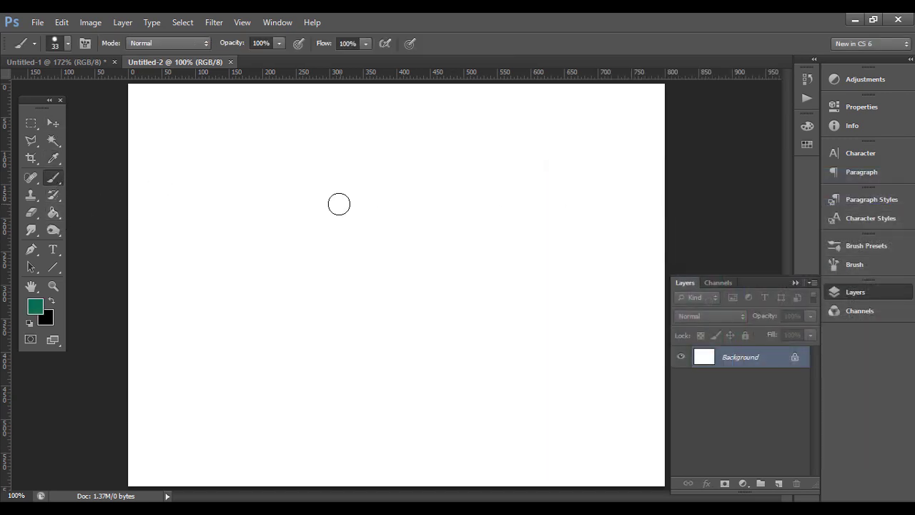
Step: Select the 93 px four-lobed brush and stamp it twice on the canvas
click(65, 44)
drag(151, 156, 155, 228)
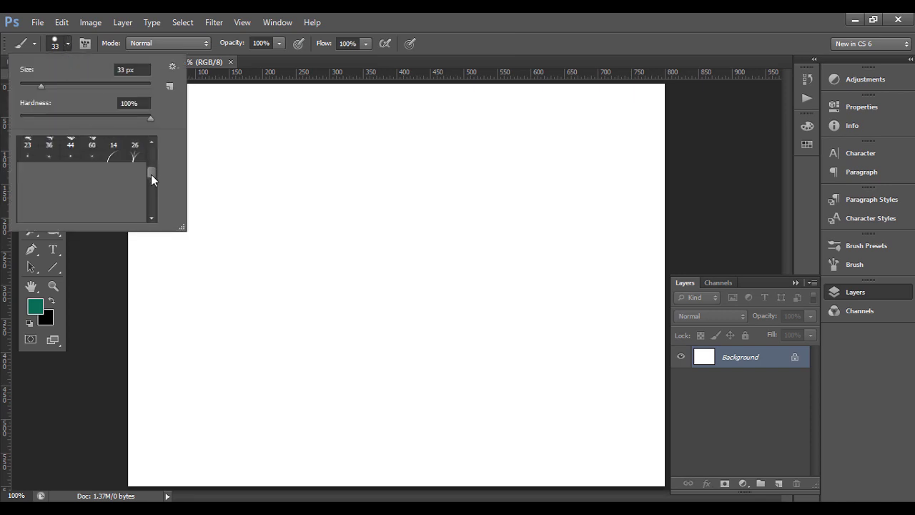
click(49, 208)
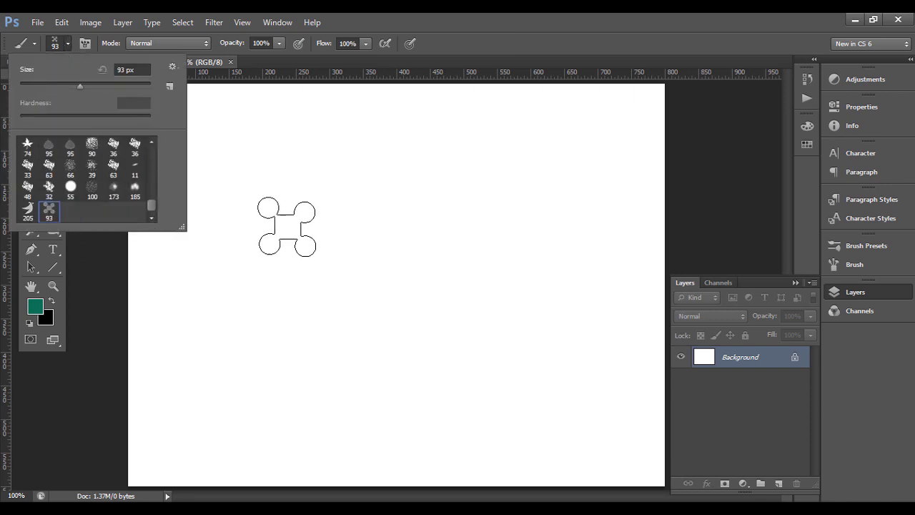
click(281, 205)
click(406, 235)
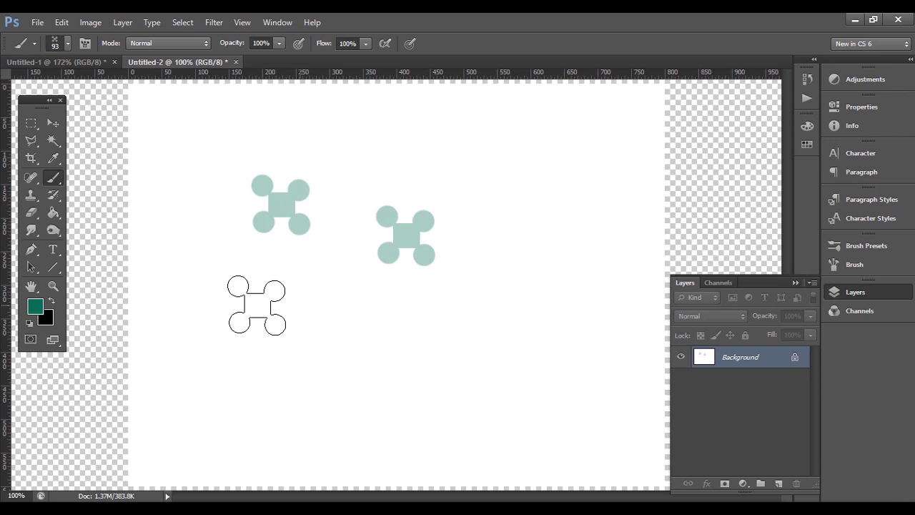
Step: Change the foreground colour to bright pink f70e55
click(39, 309)
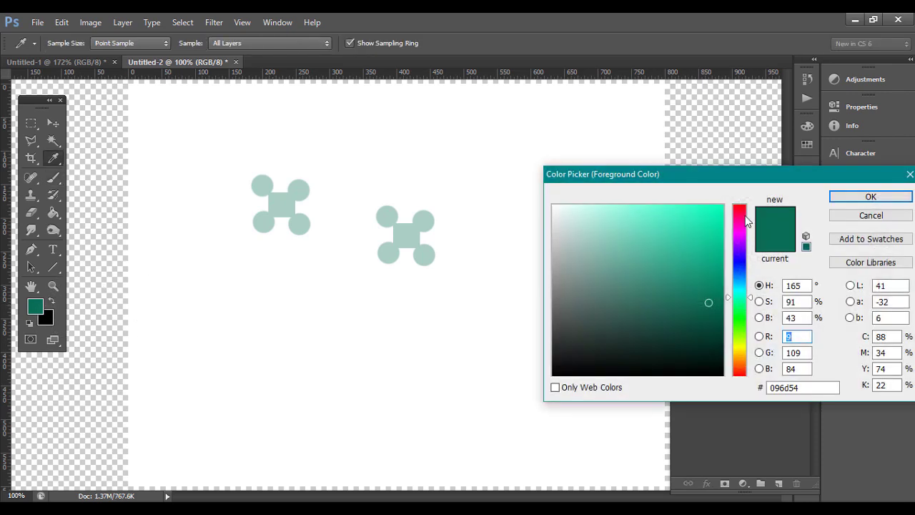
click(742, 213)
click(714, 209)
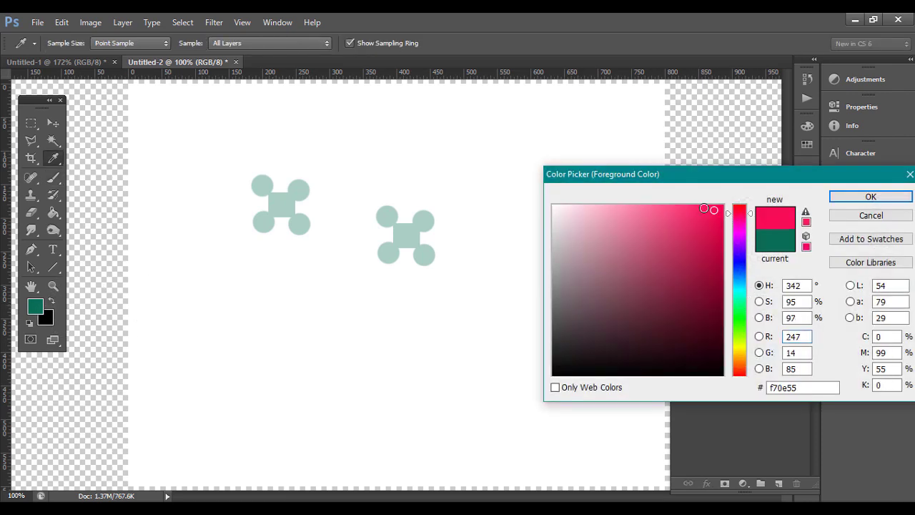
click(871, 196)
Step: Stamp six pink four-lobed shapes around the canvas
click(529, 173)
click(290, 286)
click(463, 347)
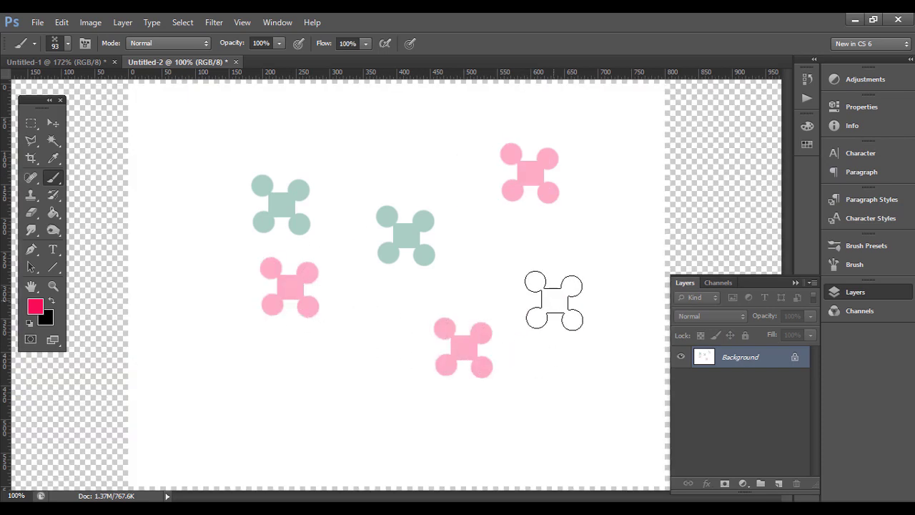
click(553, 300)
click(439, 196)
click(380, 373)
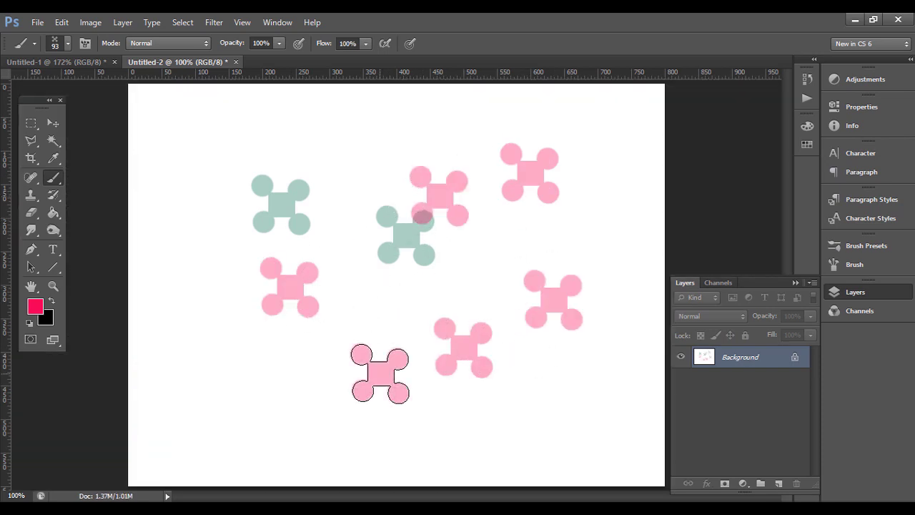
click(57, 123)
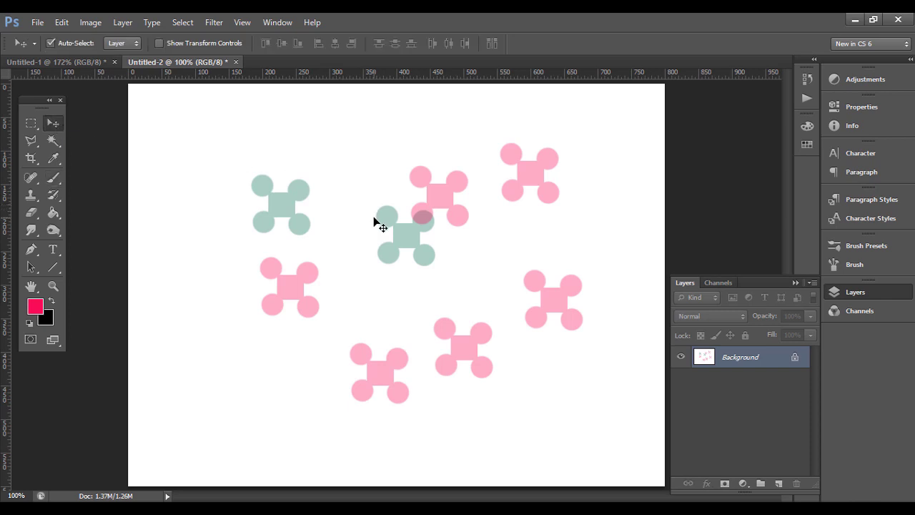
click(52, 180)
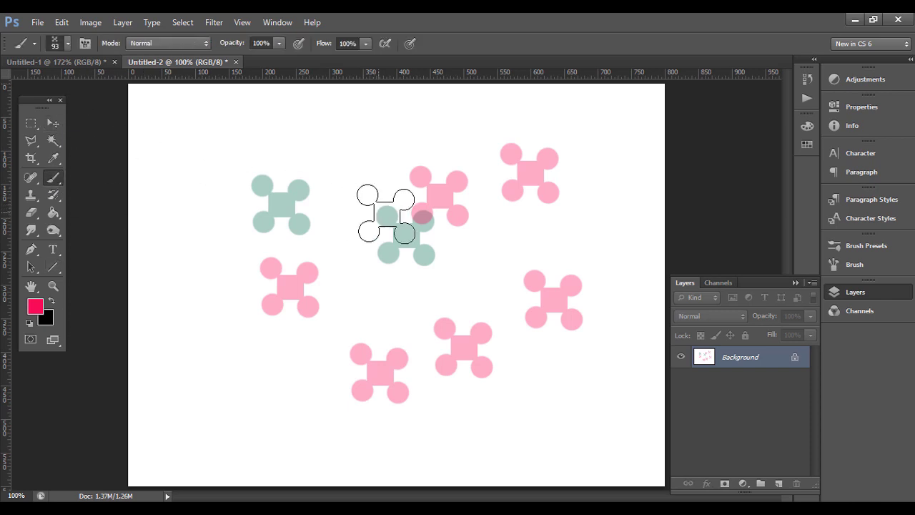
Step: Start saving the brush set to a file named my Brushes
click(67, 43)
click(171, 66)
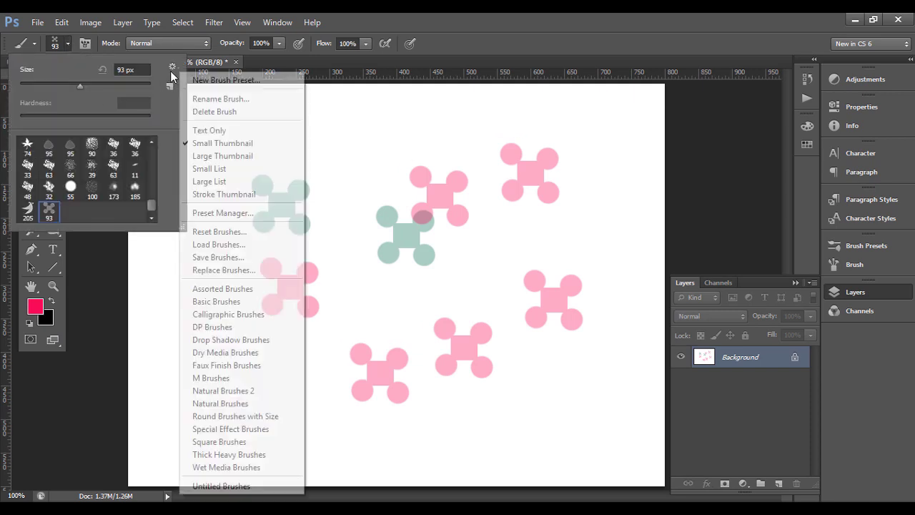
click(222, 258)
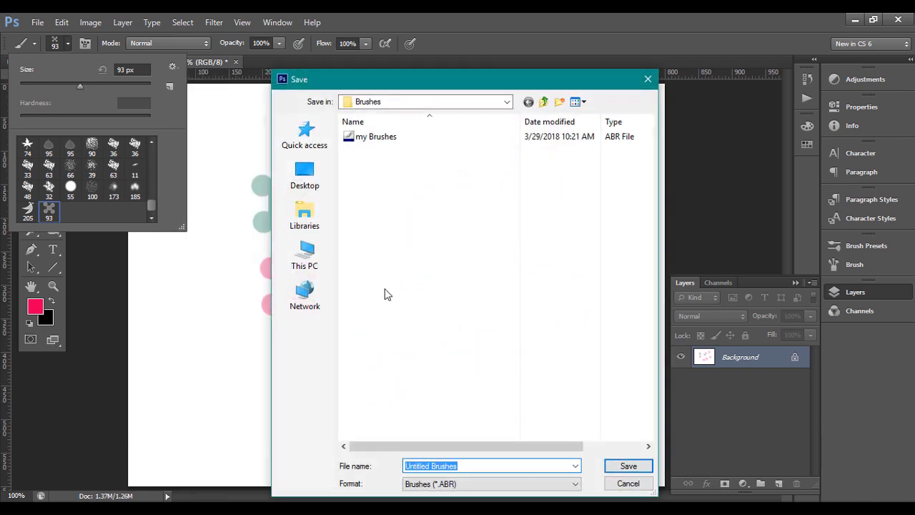
drag(390, 80, 390, 83)
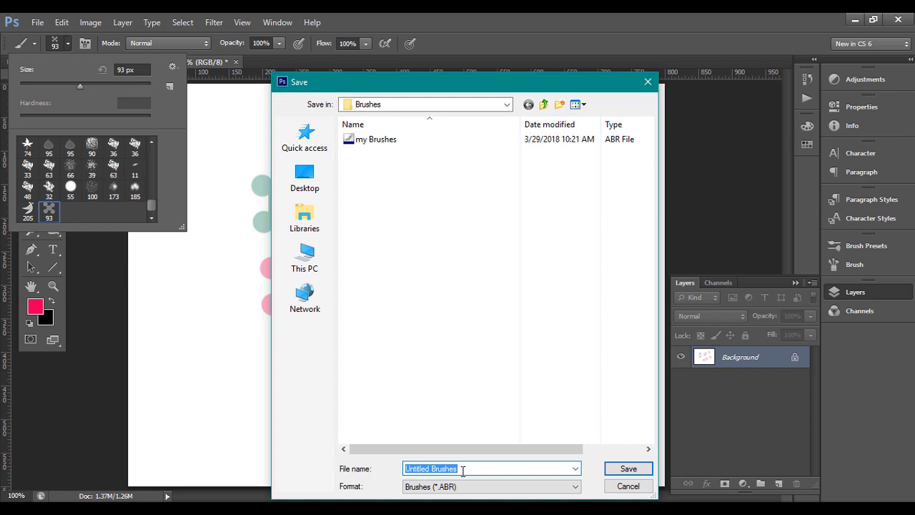
key(BackSpace)
text(m)
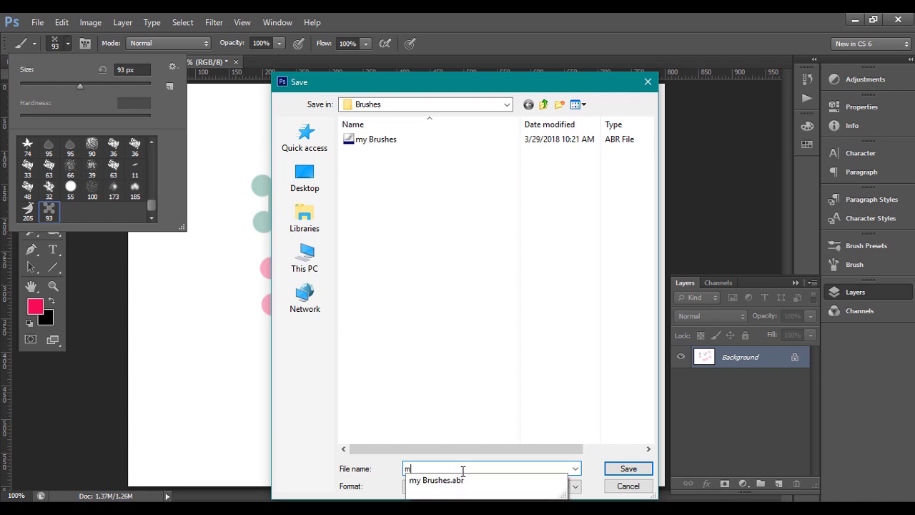
text(yb)
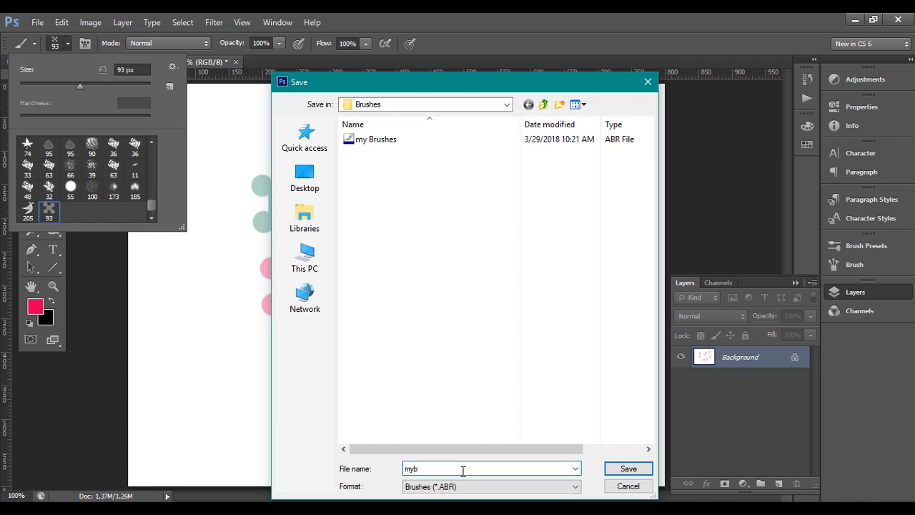
Step: Browse to E:\Cool Bird, then create and open a new folder named Brush
click(305, 257)
click(431, 308)
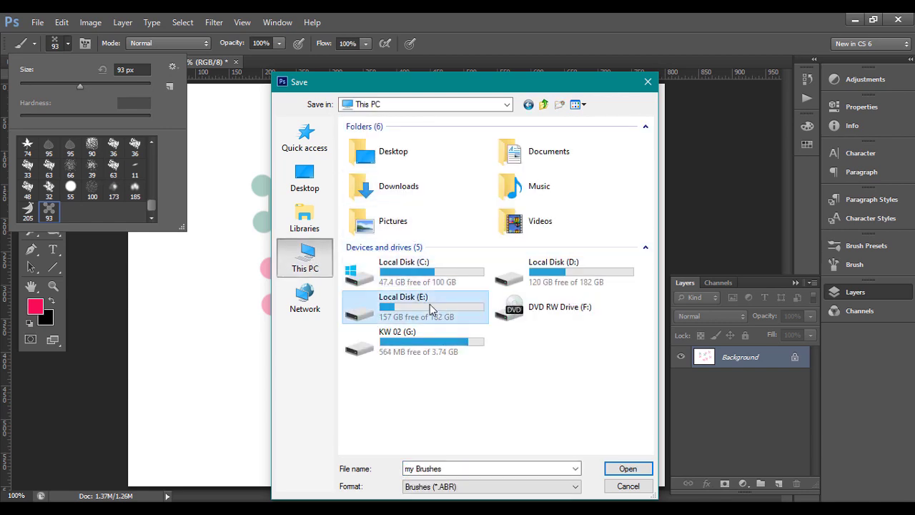
double_click(430, 308)
double_click(379, 139)
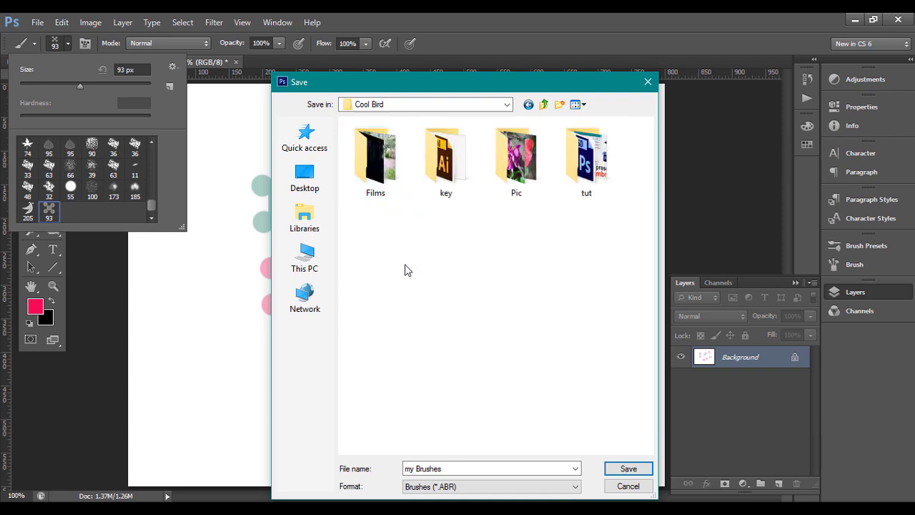
click(559, 105)
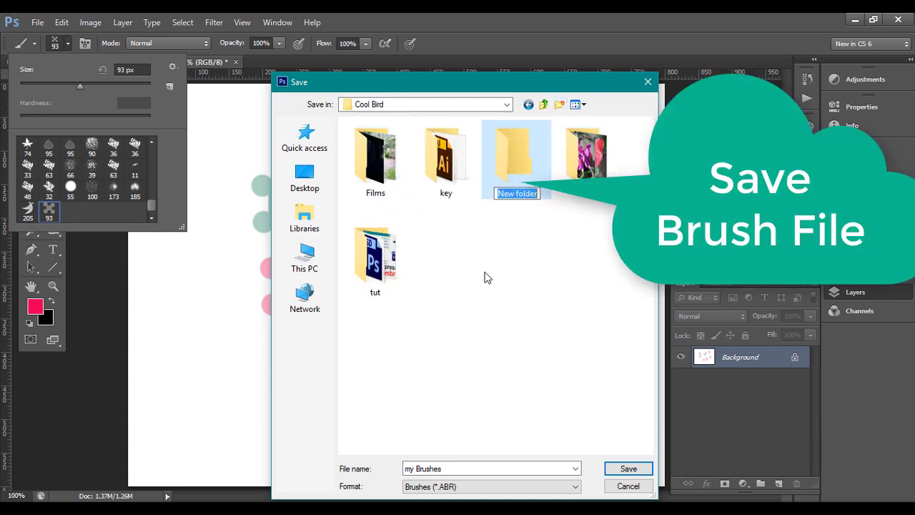
text(B)
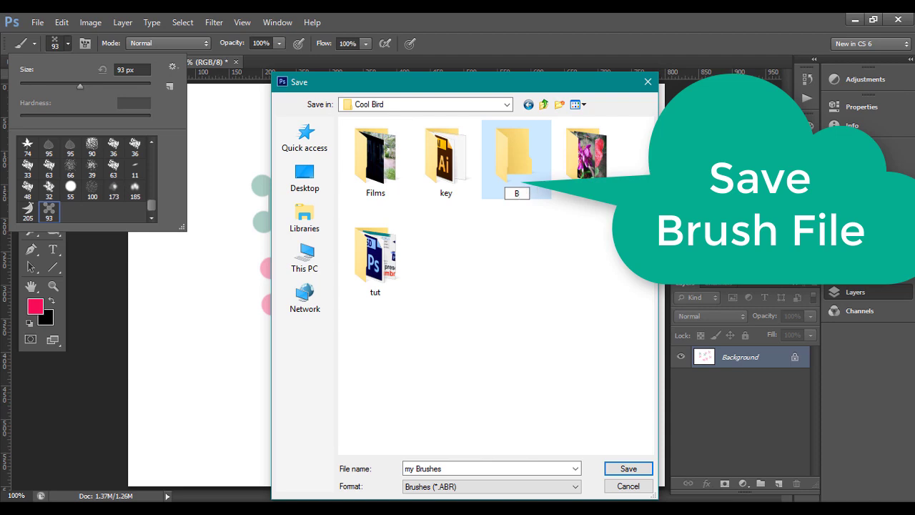
text(rush)
double_click(511, 168)
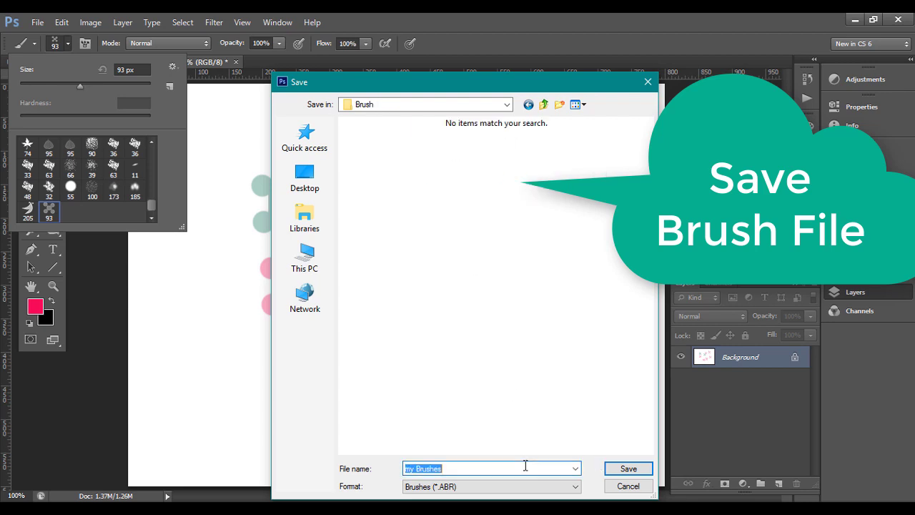
Step: Save the my Brushes file, stamp one more pink shape, and keep Untitled-2 open
click(629, 468)
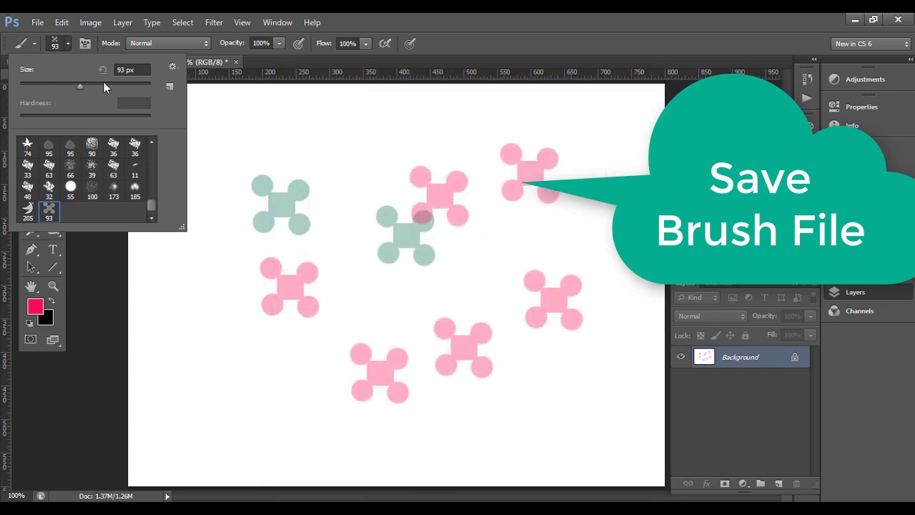
click(200, 281)
click(203, 280)
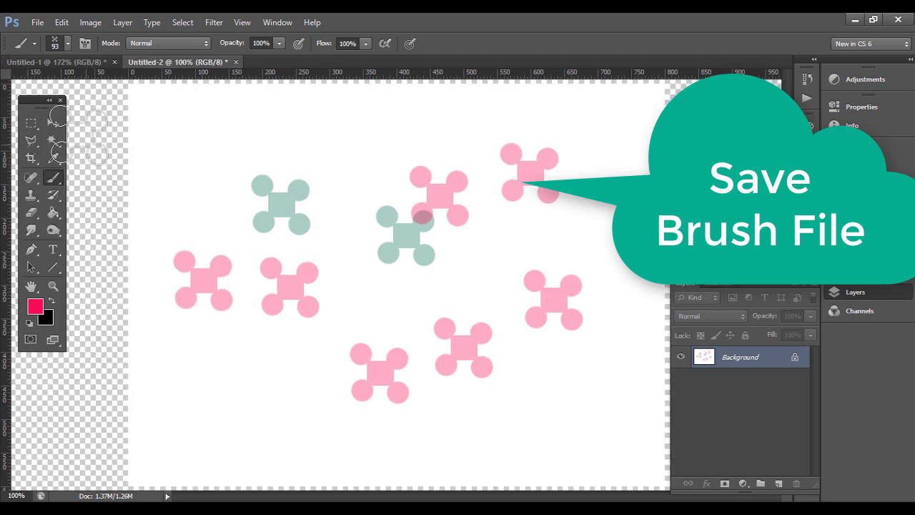
click(54, 123)
key(ctrl+0)
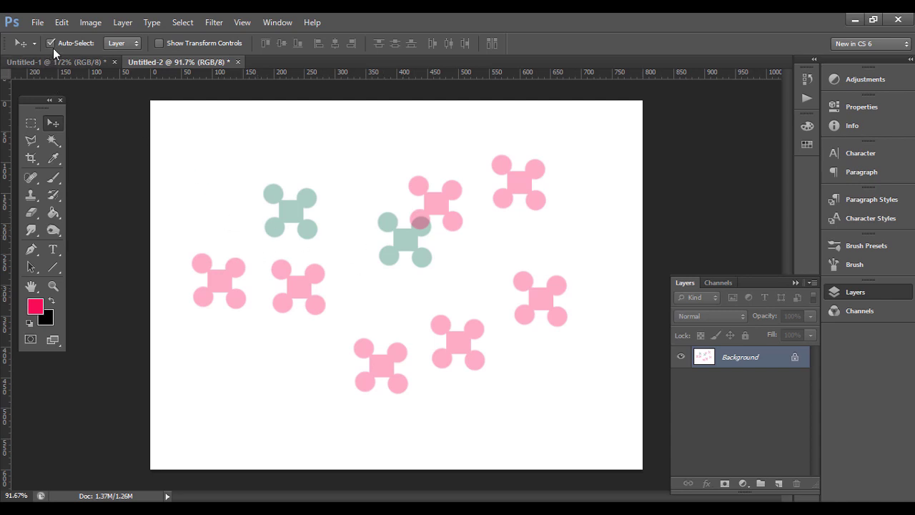
click(238, 62)
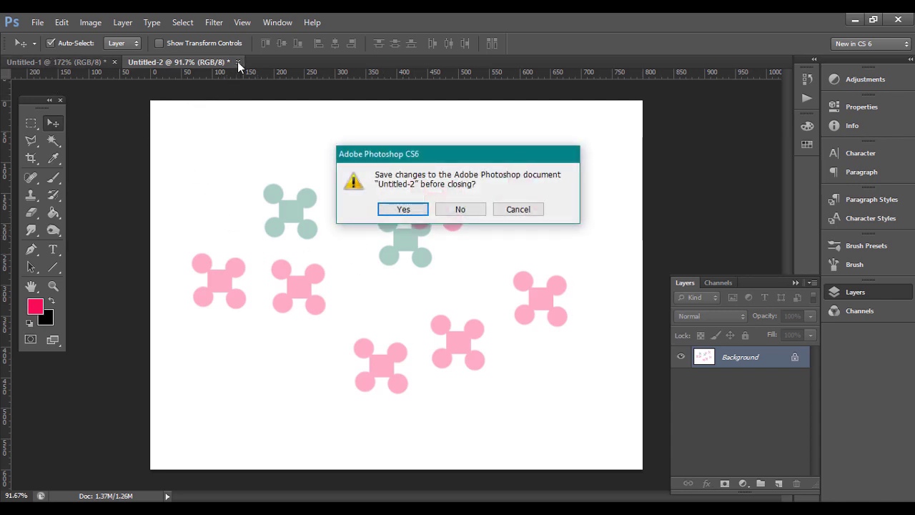
click(529, 208)
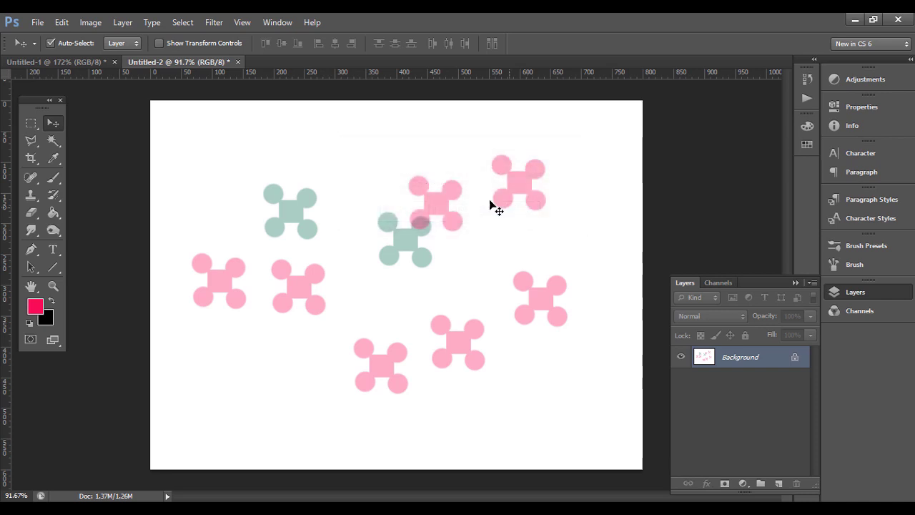
Step: Create a third blank 800 × 600 document, Untitled-3
click(37, 22)
click(50, 38)
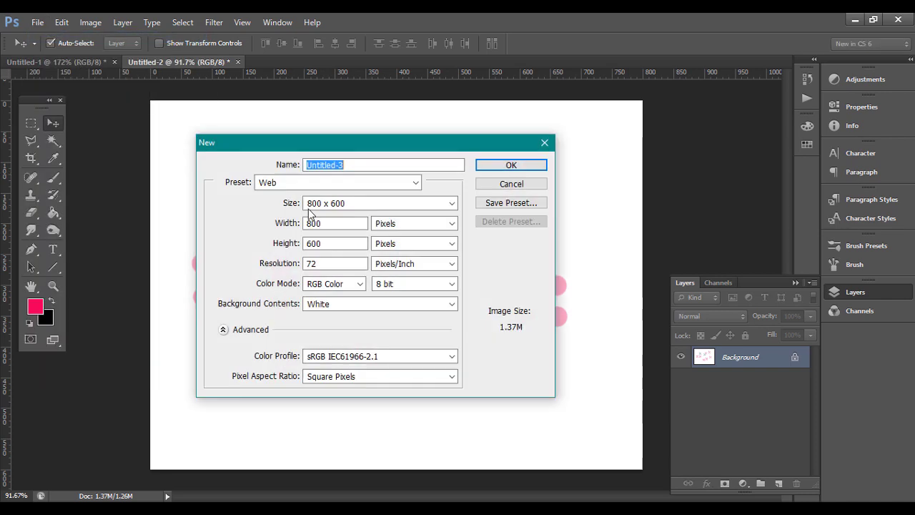
click(510, 166)
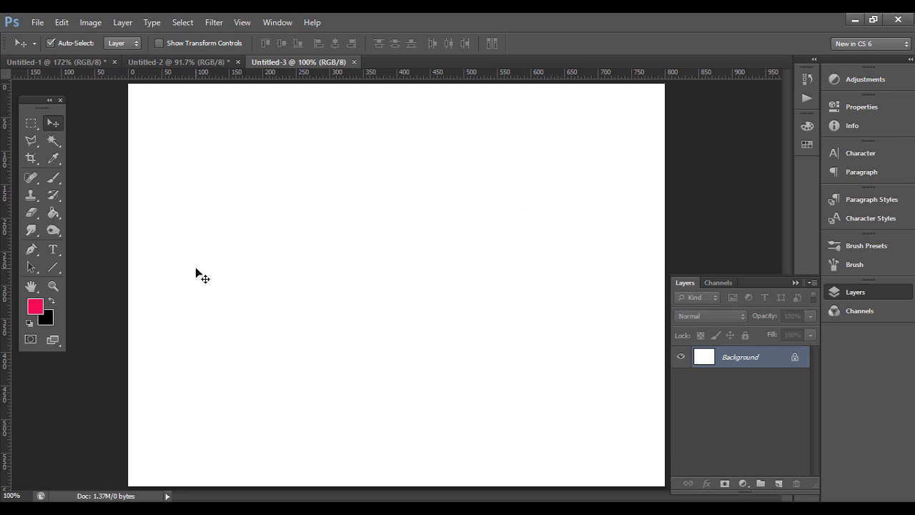
click(54, 178)
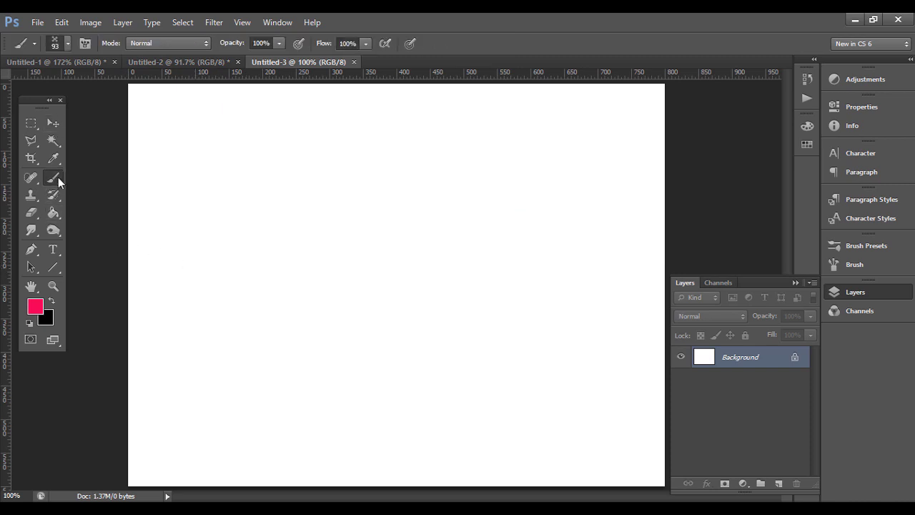
Step: Delete the custom 93 px brush from the presets and pick a soft round brush
click(69, 43)
right_click(50, 213)
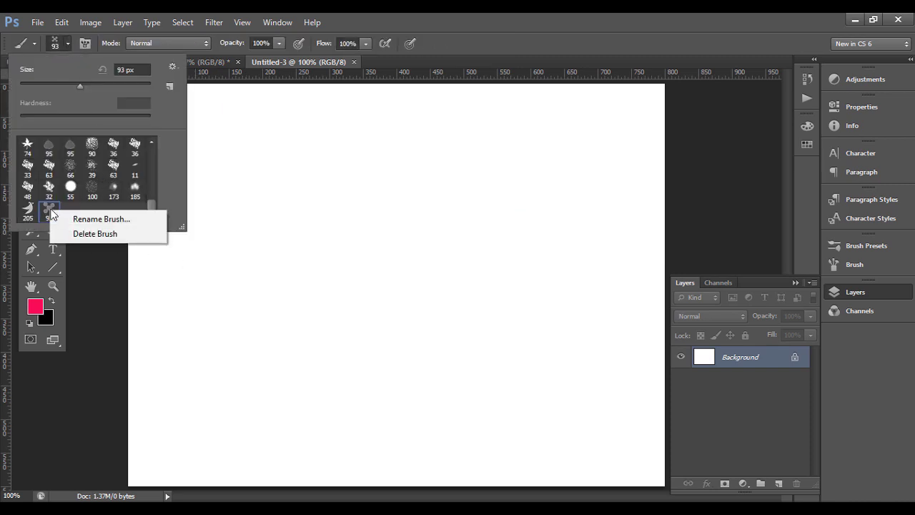
click(93, 231)
click(404, 209)
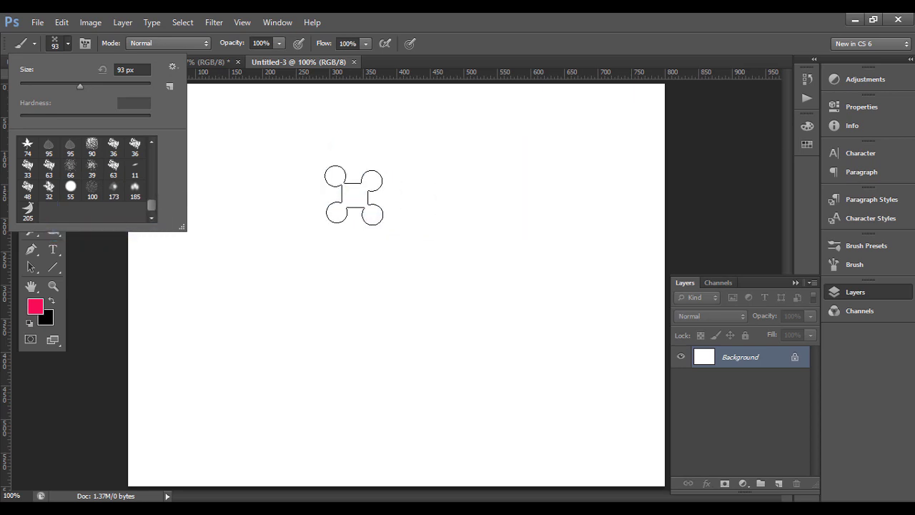
click(70, 186)
scroll(86, 186, up, 3)
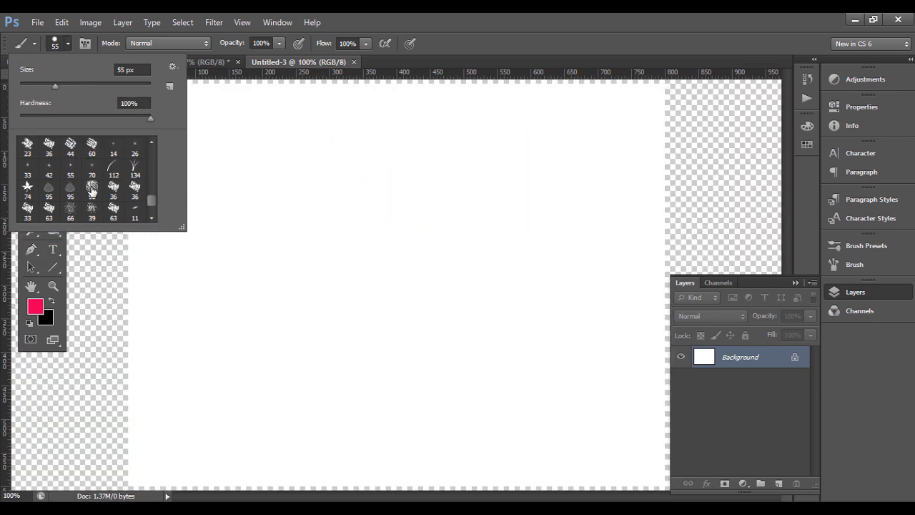
scroll(92, 187, up, 3)
scroll(92, 187, up, 2)
click(113, 149)
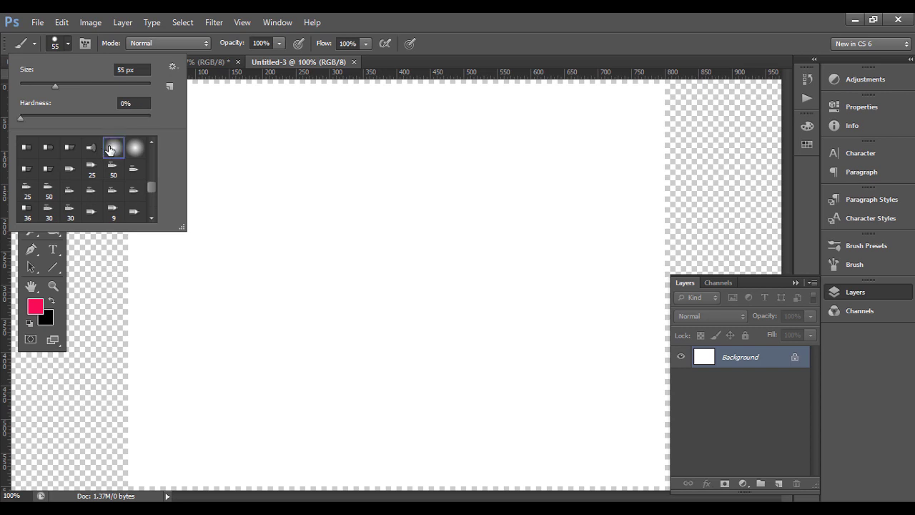
click(100, 307)
Step: Check the saved my Brushes file in its folder window, then return to the canvas
click(54, 126)
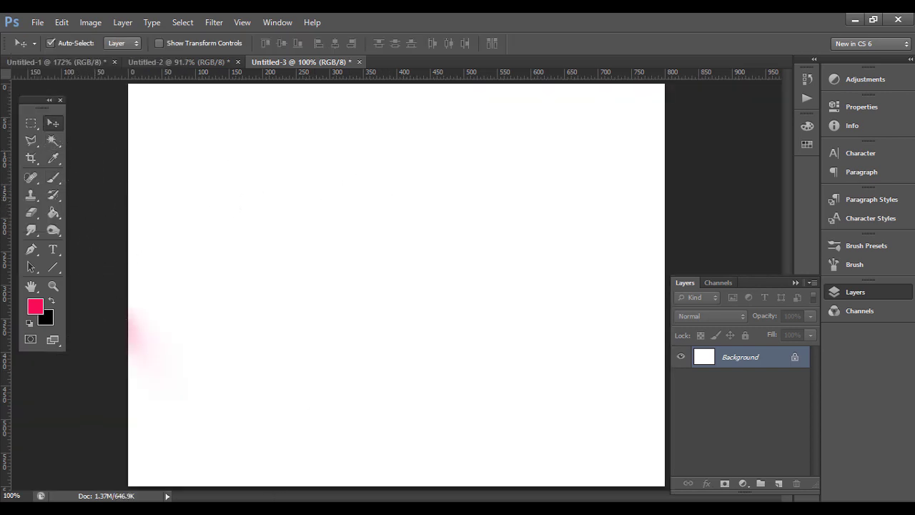
click(267, 494)
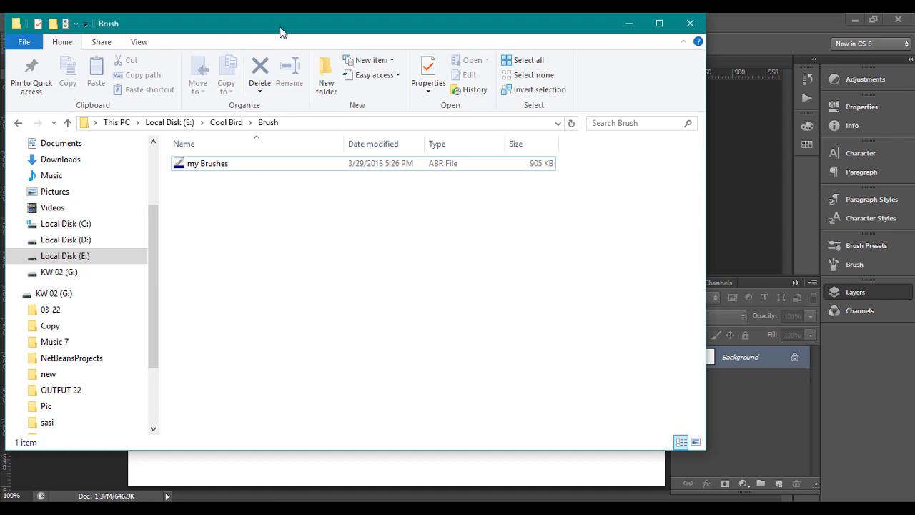
drag(280, 32, 355, 150)
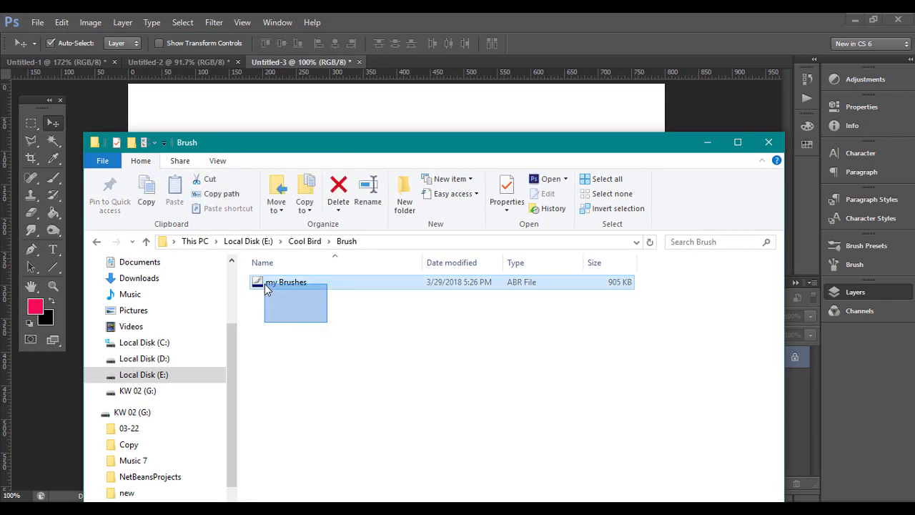
drag(273, 294, 265, 284)
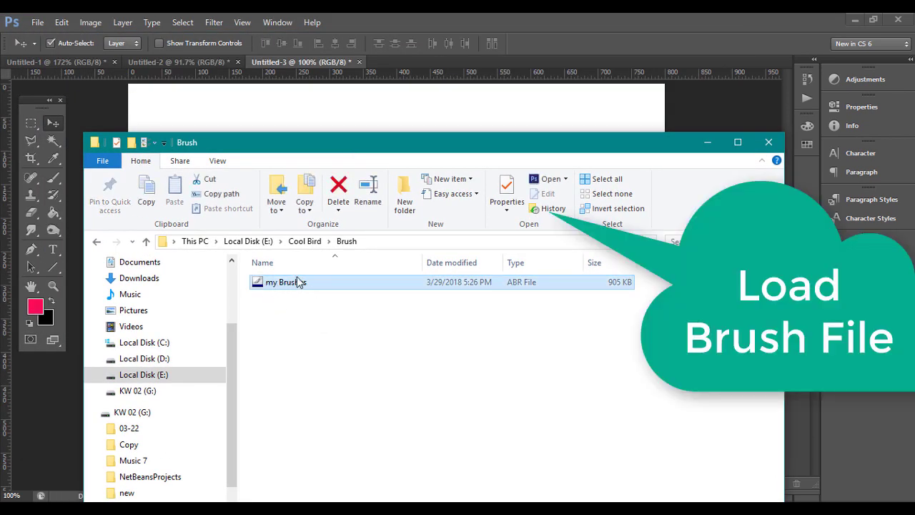
click(202, 113)
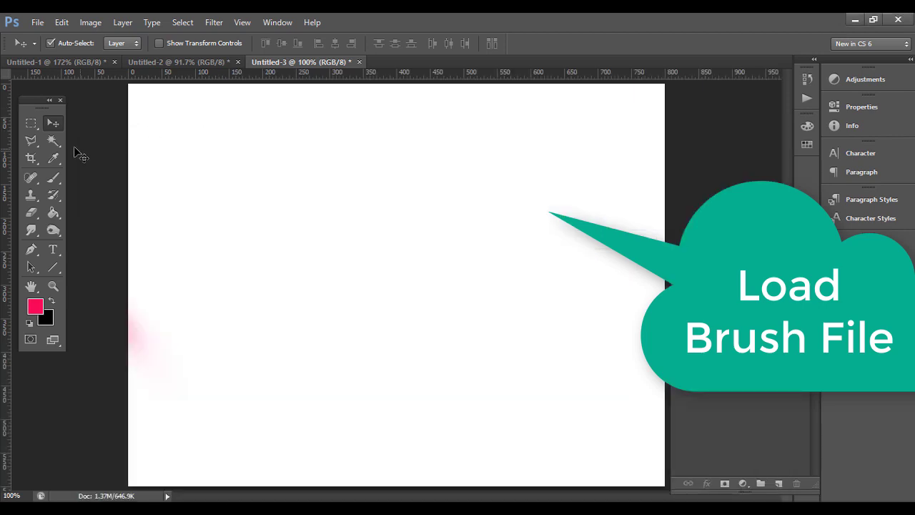
Step: Start loading brushes and copy the E:\Cool Bird\Brush folder path
click(54, 179)
click(69, 43)
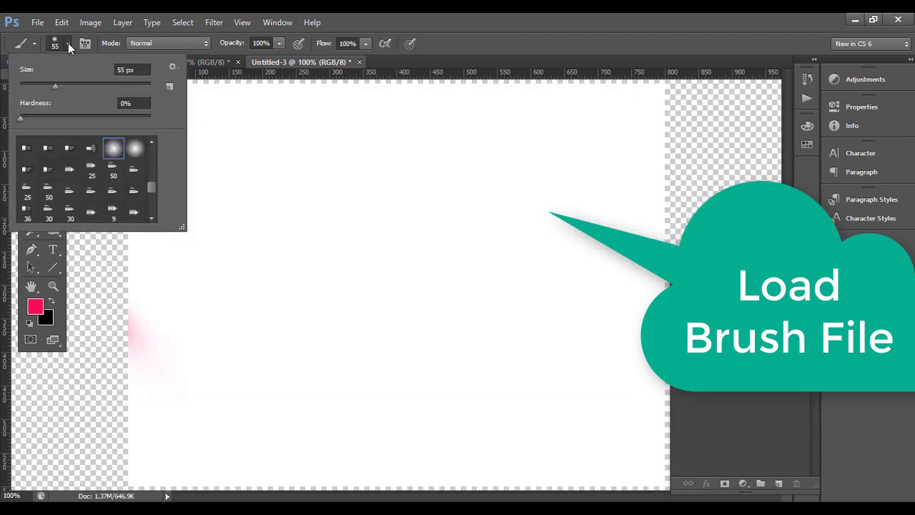
click(174, 67)
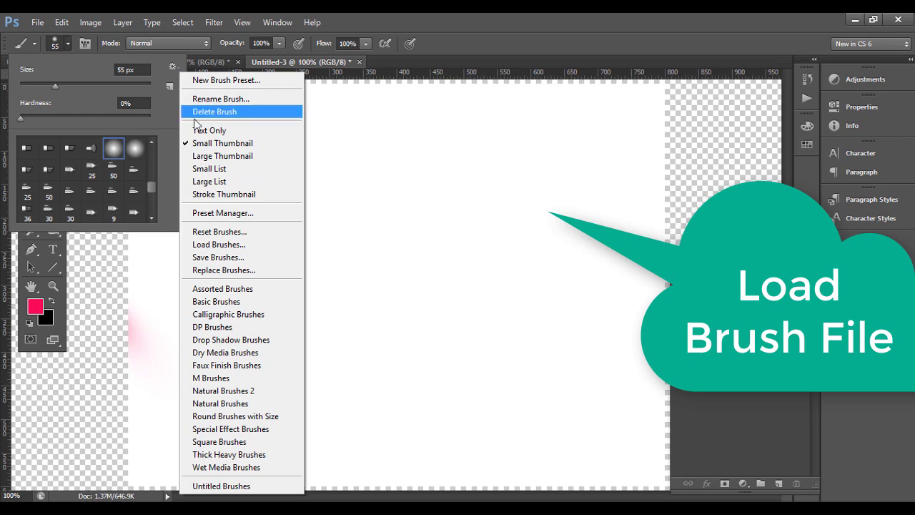
click(224, 247)
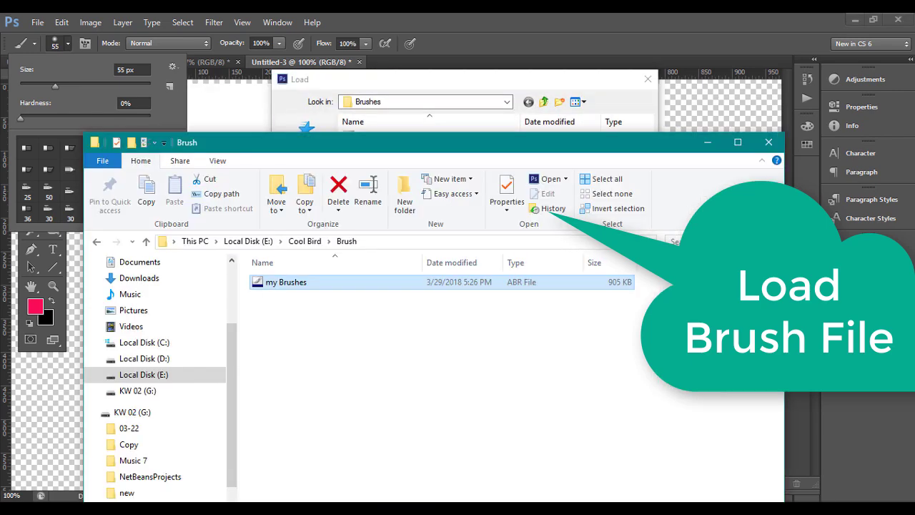
click(365, 243)
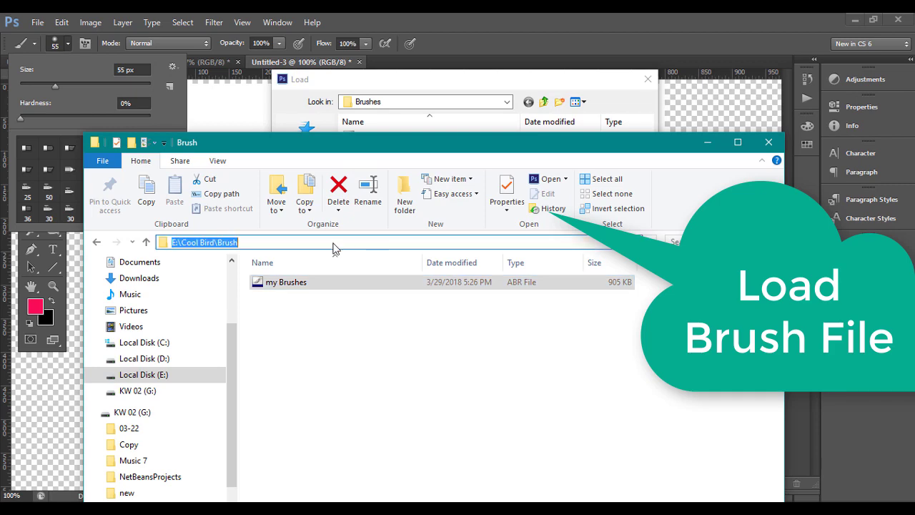
right_click(335, 248)
click(361, 286)
click(708, 142)
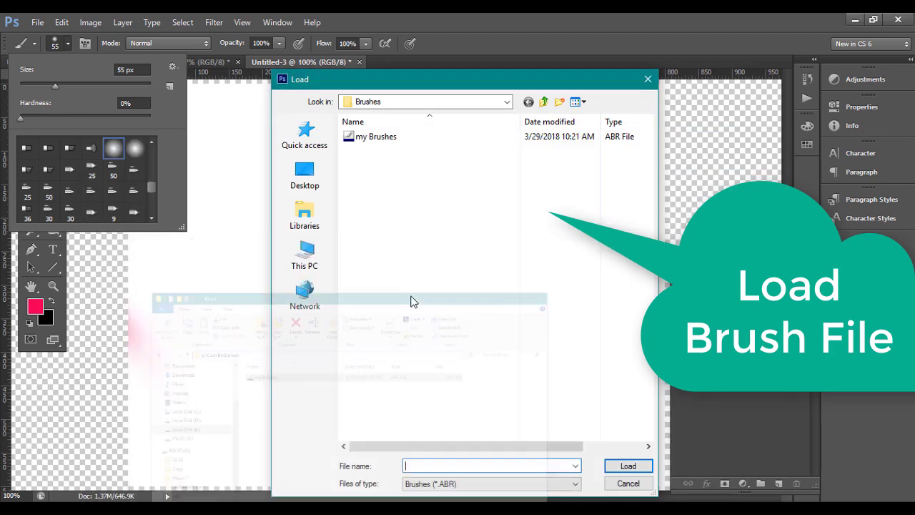
Step: Paste the Brush folder path into the Load dialog and load the my Brushes file
right_click(424, 466)
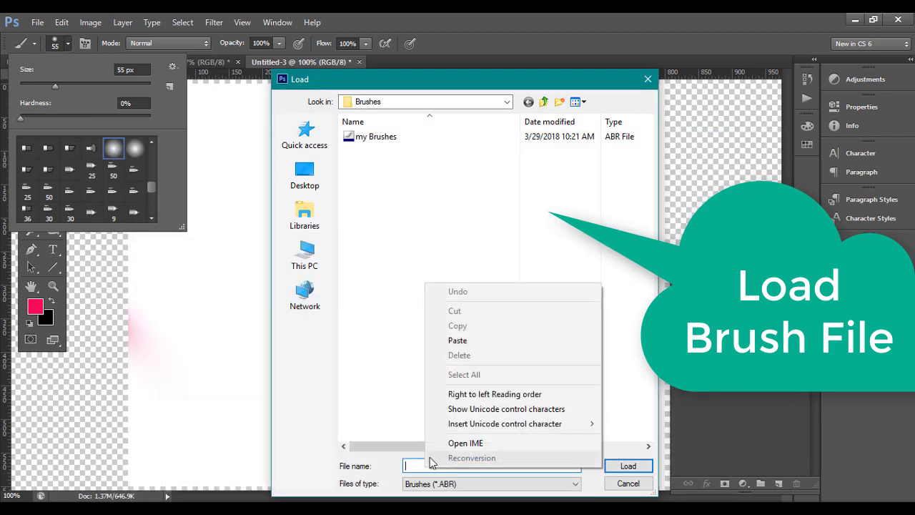
click(470, 344)
click(628, 465)
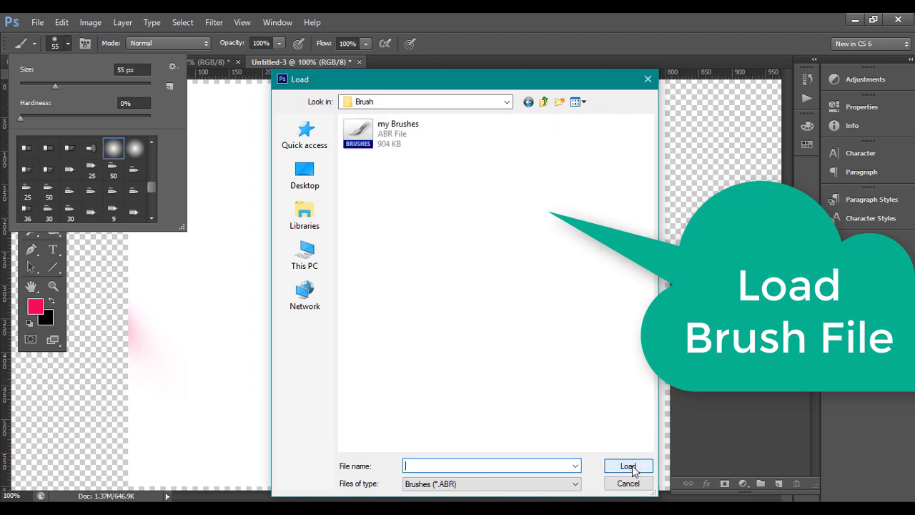
click(397, 141)
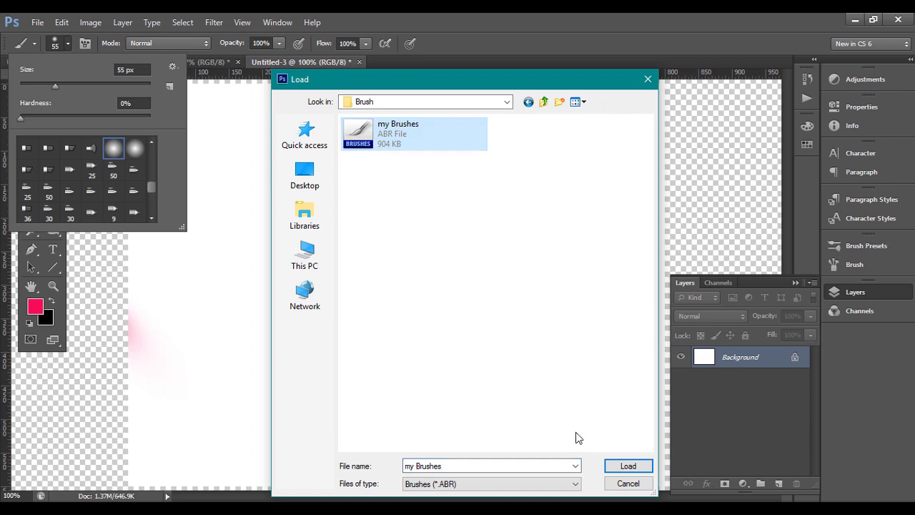
click(624, 466)
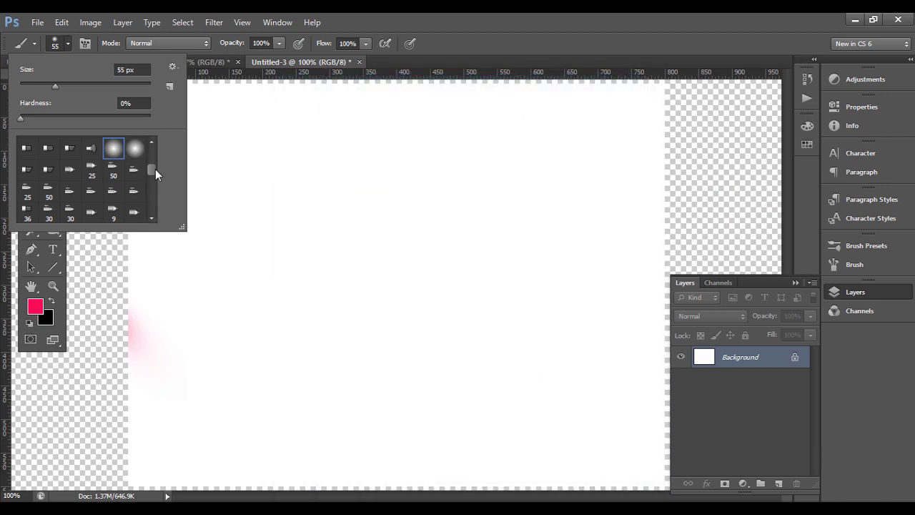
Step: Select the reloaded 93 px four-lobed brush preset and stamp one pink copy near the top
drag(150, 169, 149, 198)
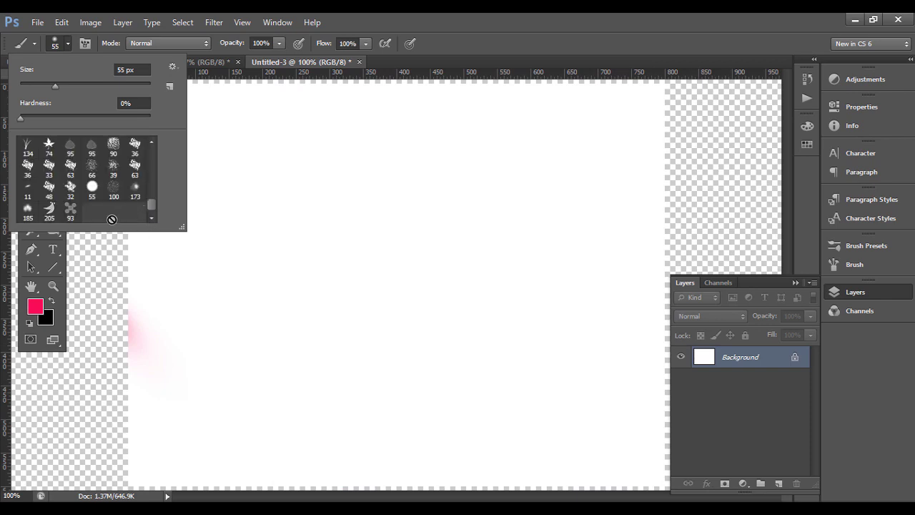
click(69, 212)
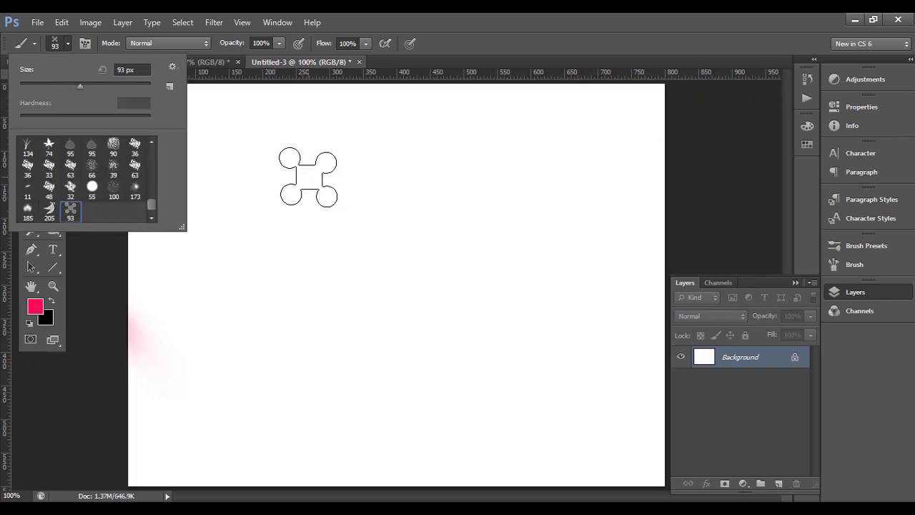
click(308, 177)
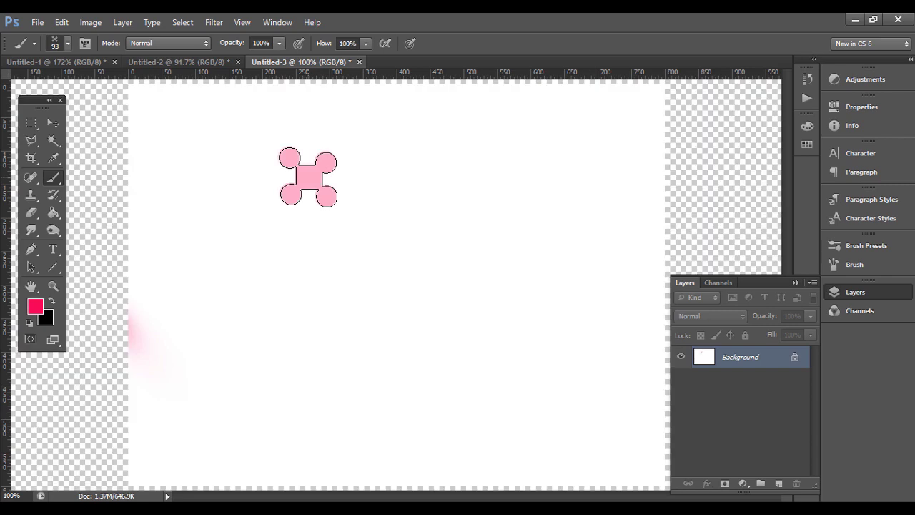
Step: Set the foreground colour to dark mauve #77092b and stamp two copies, right and lower left
click(35, 308)
click(710, 295)
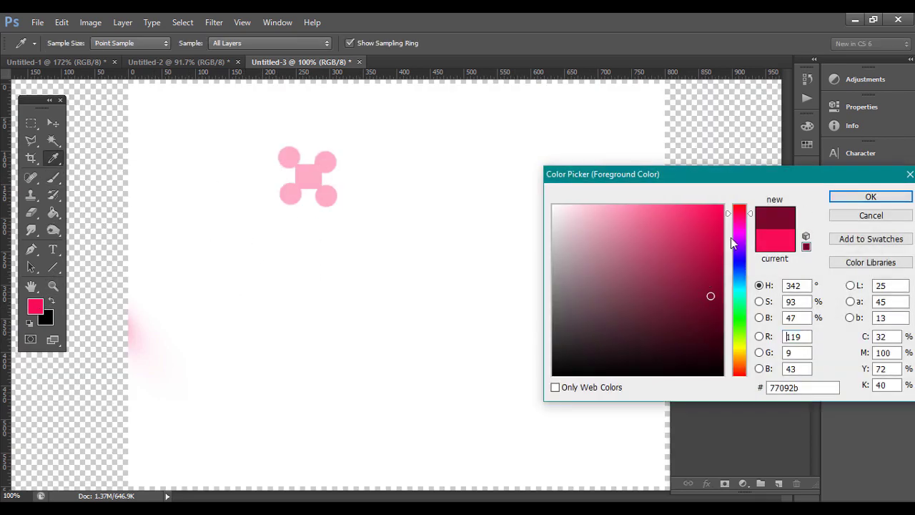
click(870, 202)
click(498, 221)
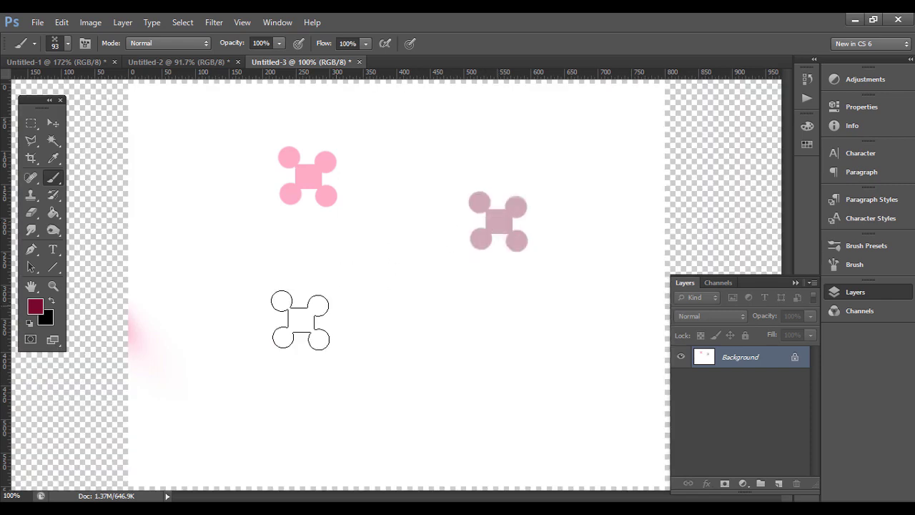
click(226, 337)
Step: Change the foreground colour to blue and stamp five light-blue copies around the canvas
click(35, 308)
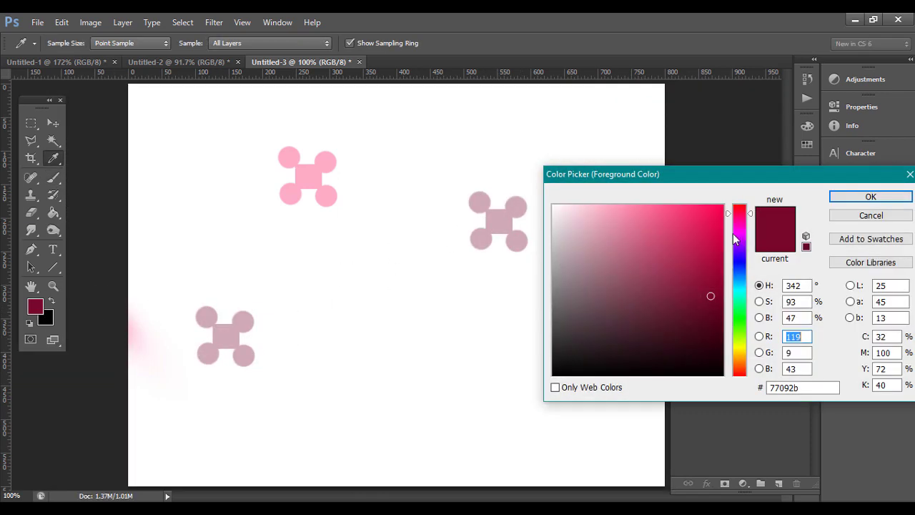
click(739, 265)
click(721, 206)
click(871, 196)
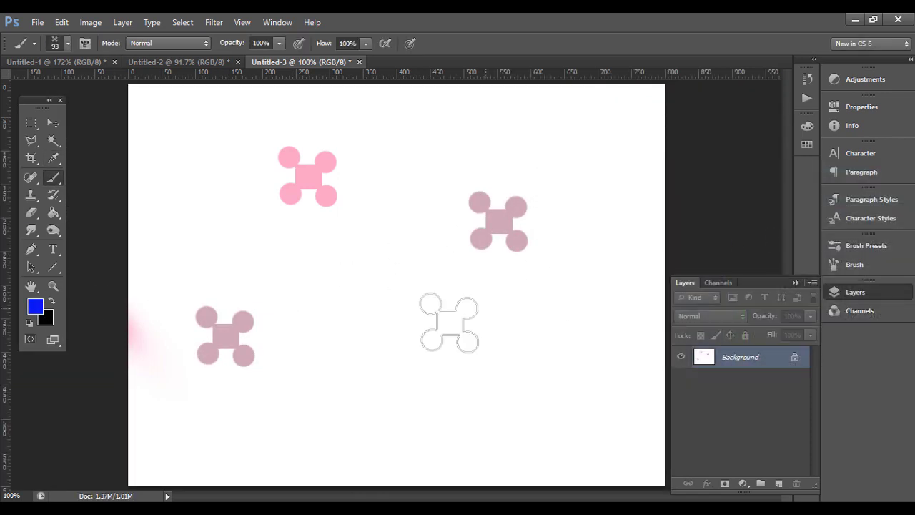
click(426, 331)
click(180, 225)
click(462, 168)
click(356, 235)
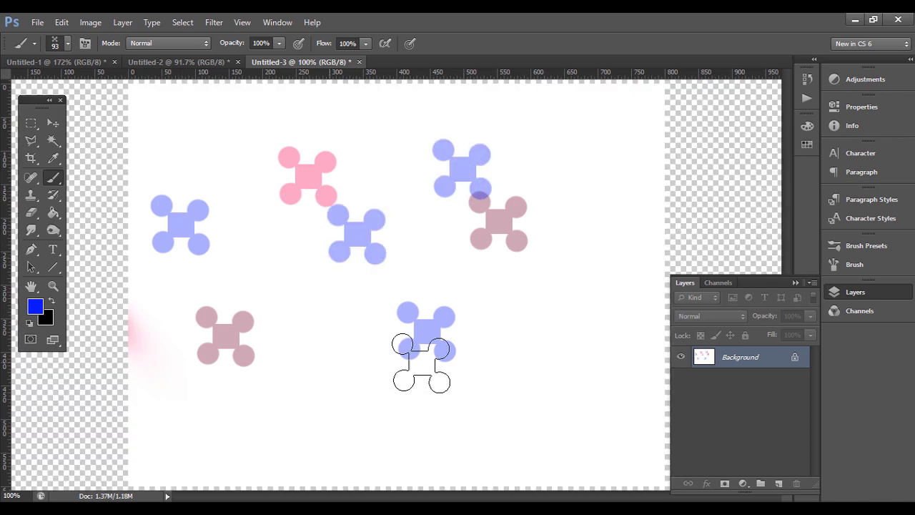
click(329, 361)
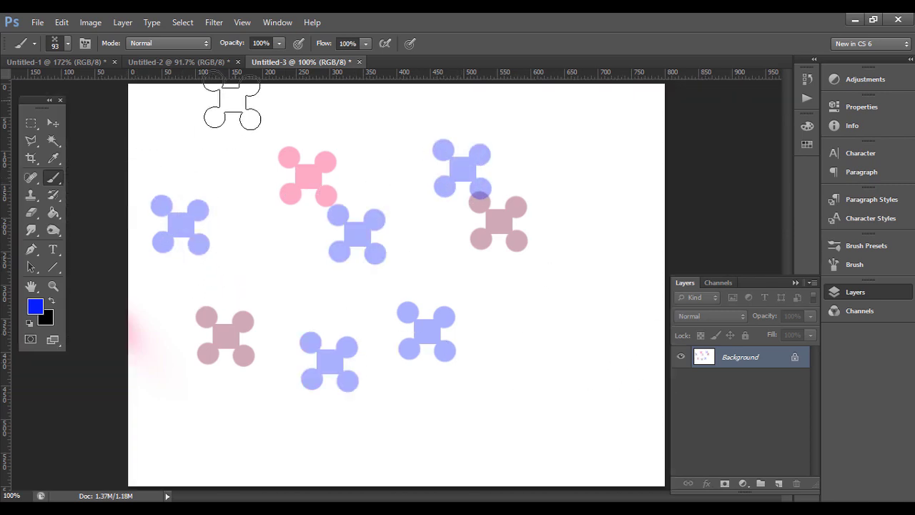
Step: Stamp a sixth light-blue copy near the centre, then switch to the Move tool
click(69, 42)
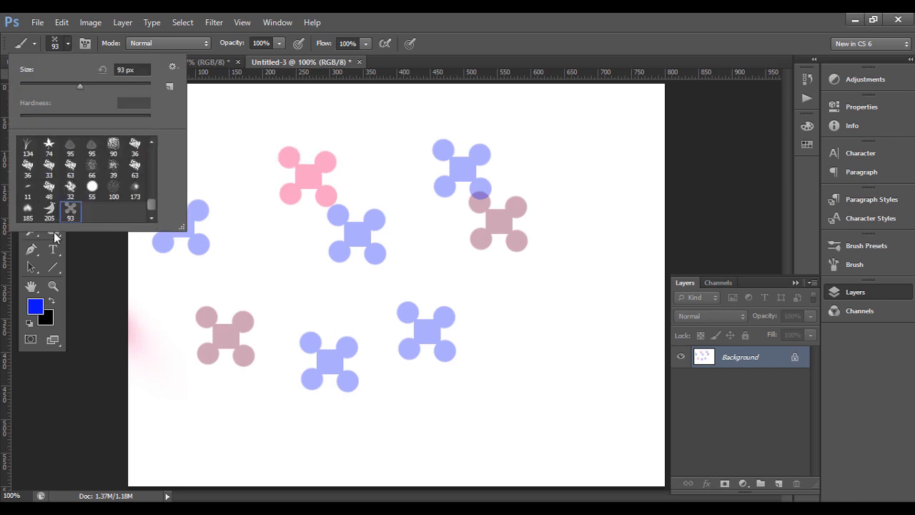
click(302, 244)
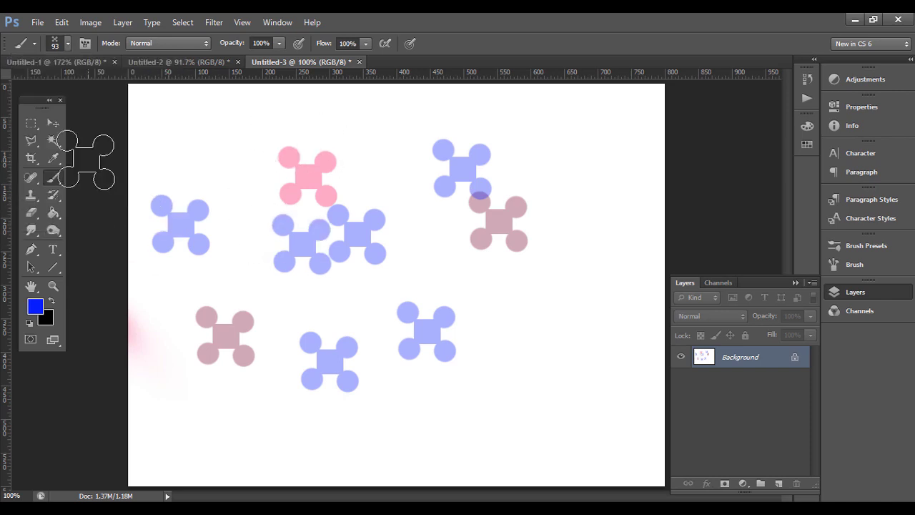
click(56, 124)
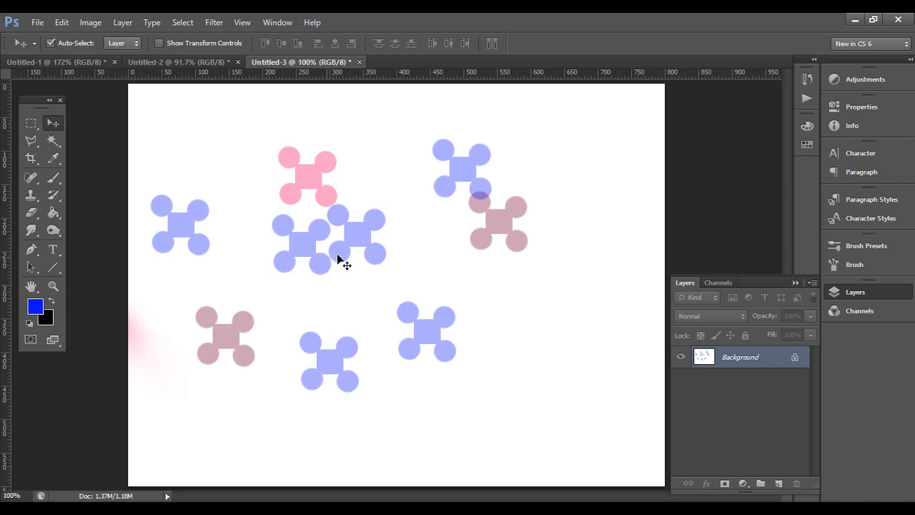